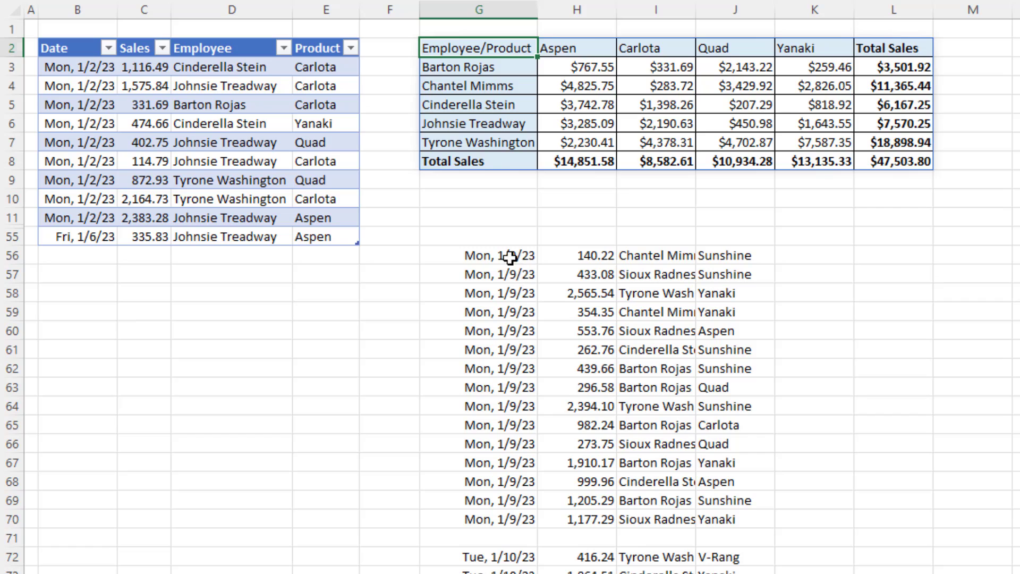
# Step: Move the 1/9/23 records and the 1/10/23 records from column G to directly beneath the sales table, starting in column B
pyautogui.moveTo(510, 260); pyautogui.dragTo(703, 526)
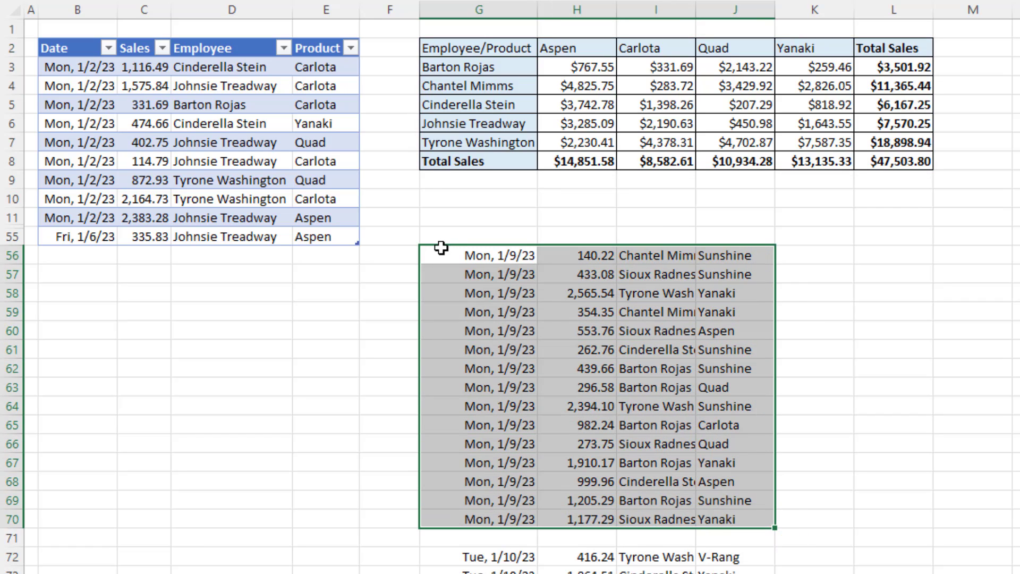
pyautogui.moveTo(440, 248); pyautogui.dragTo(75, 266)
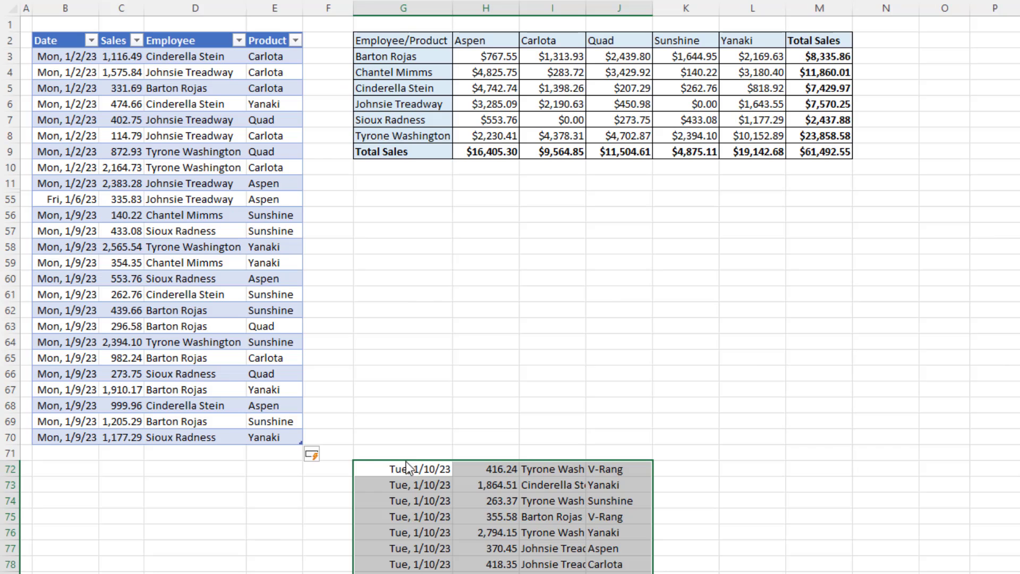
pyautogui.moveTo(384, 461); pyautogui.dragTo(83, 451)
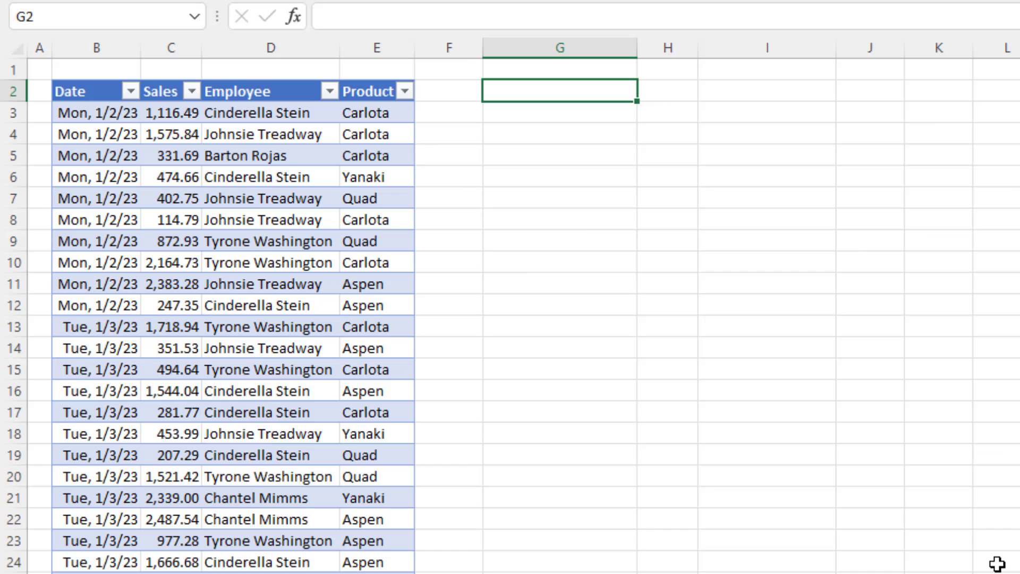
# Step: Start a LET formula in G2 and, on a new line, define the variable sc as fSales[Sales]
pyautogui.write('=')
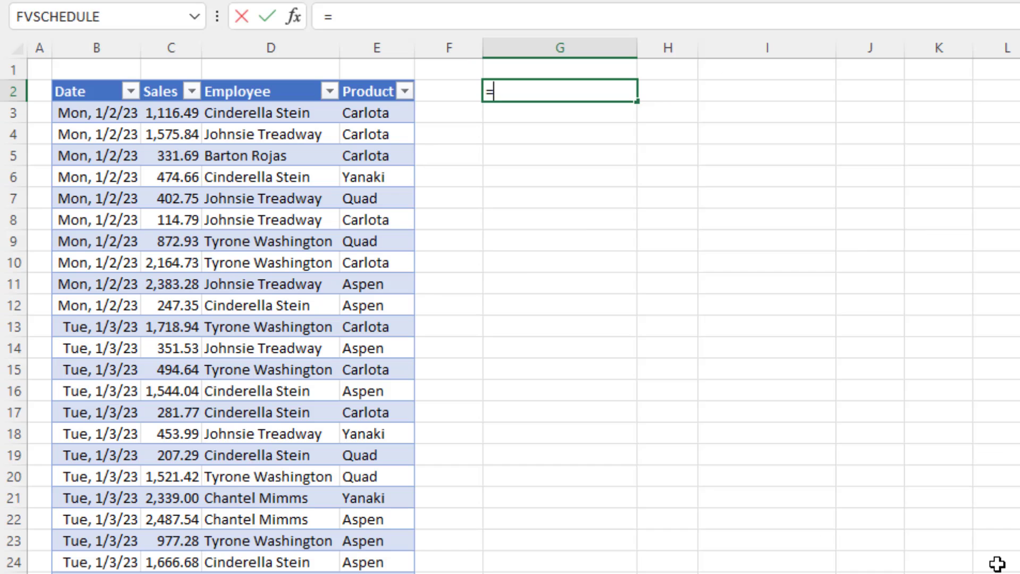
pyautogui.write('let')
pyautogui.press('Tab')
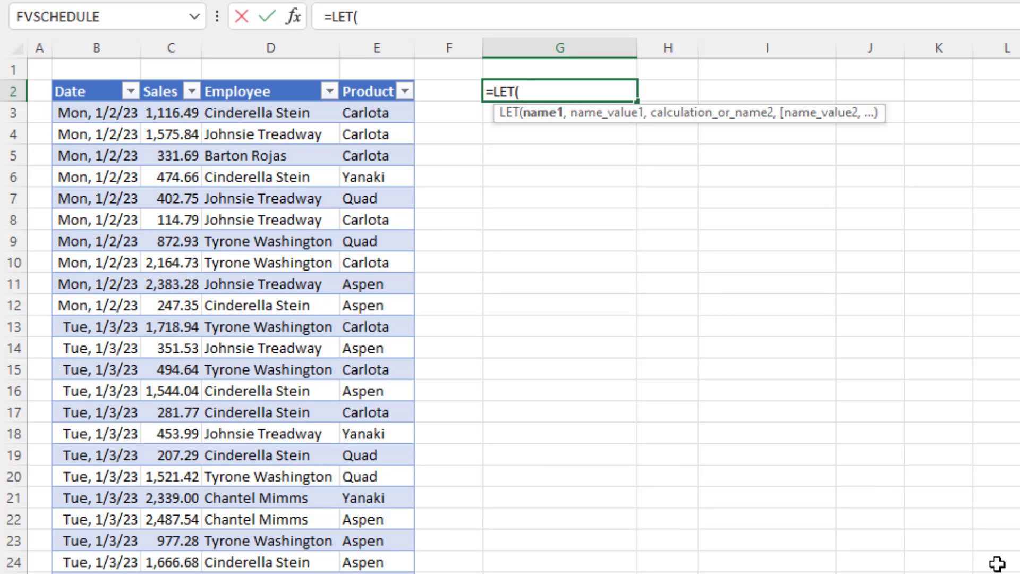
pyautogui.hotkey('alt', 'Return')
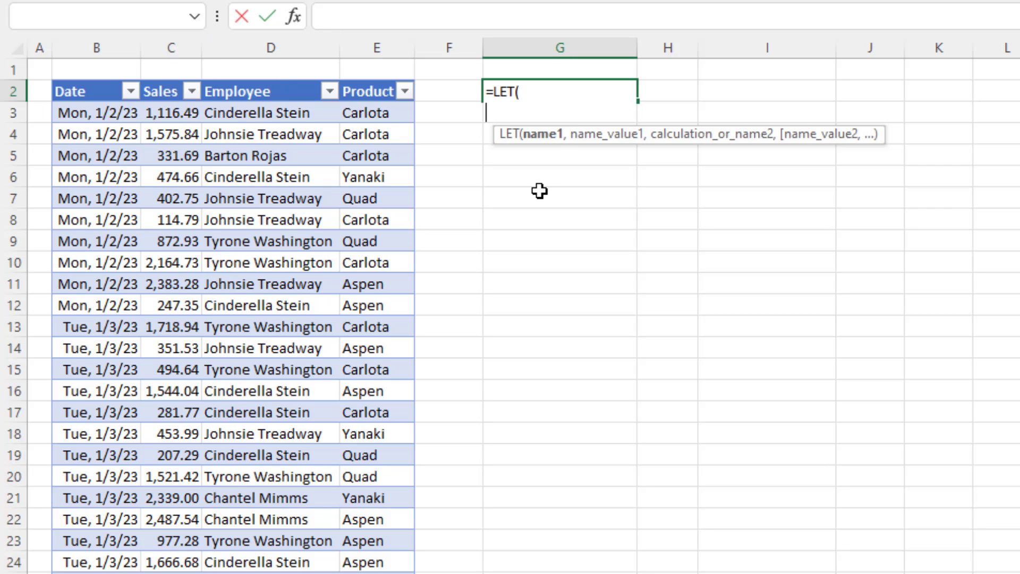
pyautogui.write('sc')
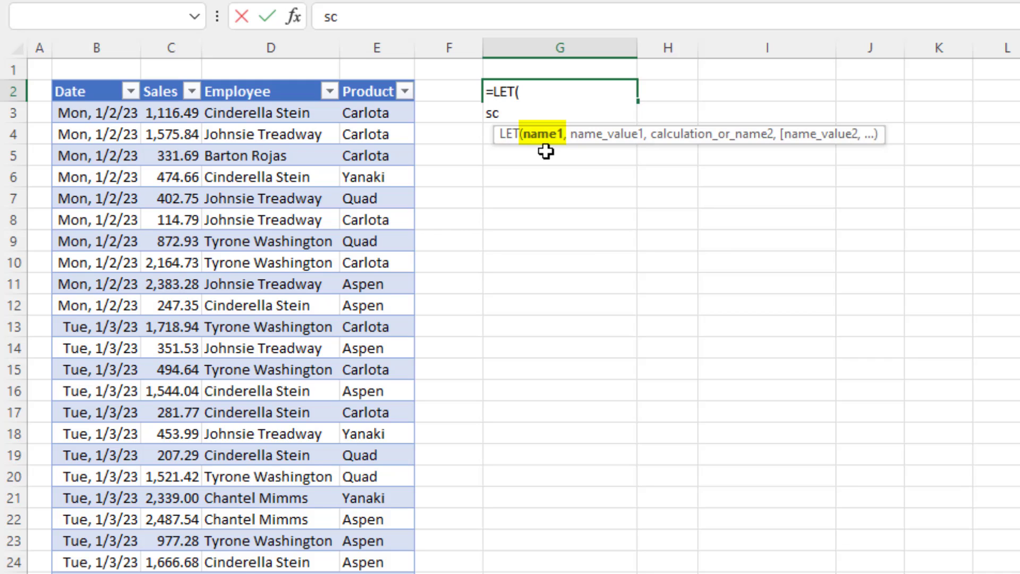
pyautogui.write(',')
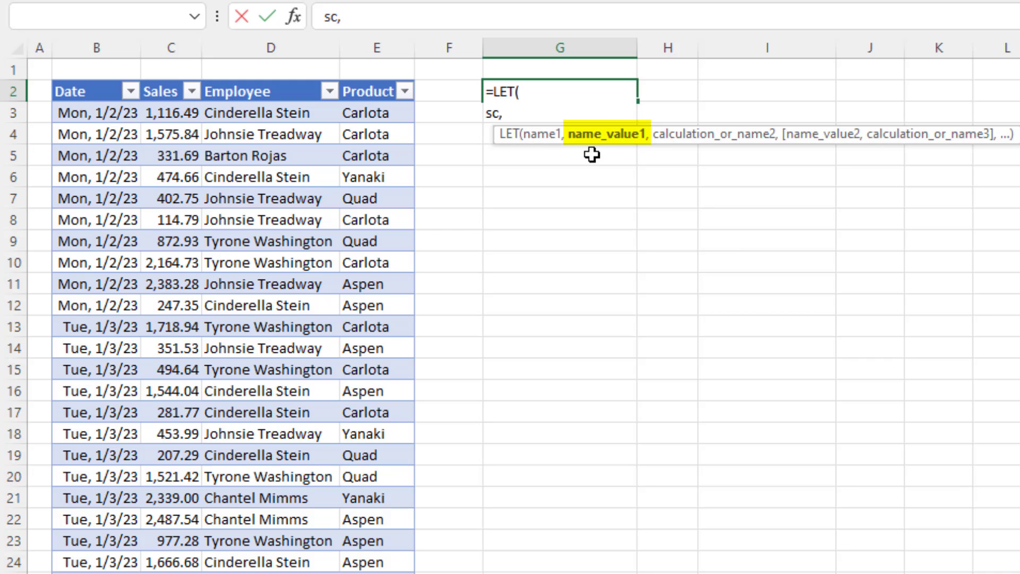
pyautogui.click(169, 83)
# Step: Define the LET variables ec as fSales[Employee] and pc as fSales[Product], ending with a new line
pyautogui.write(',ec')
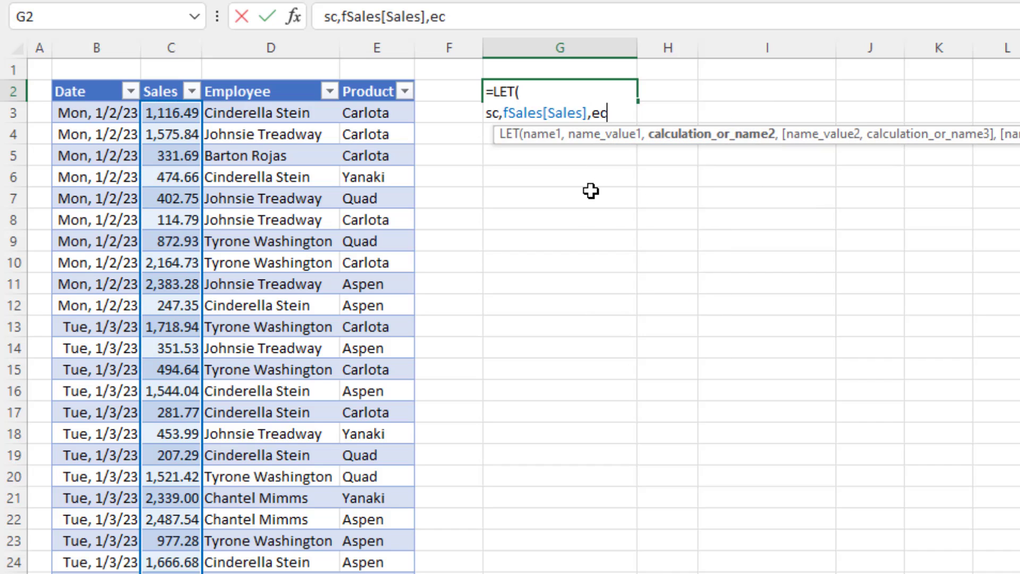
pyautogui.write(',')
pyautogui.click(276, 79)
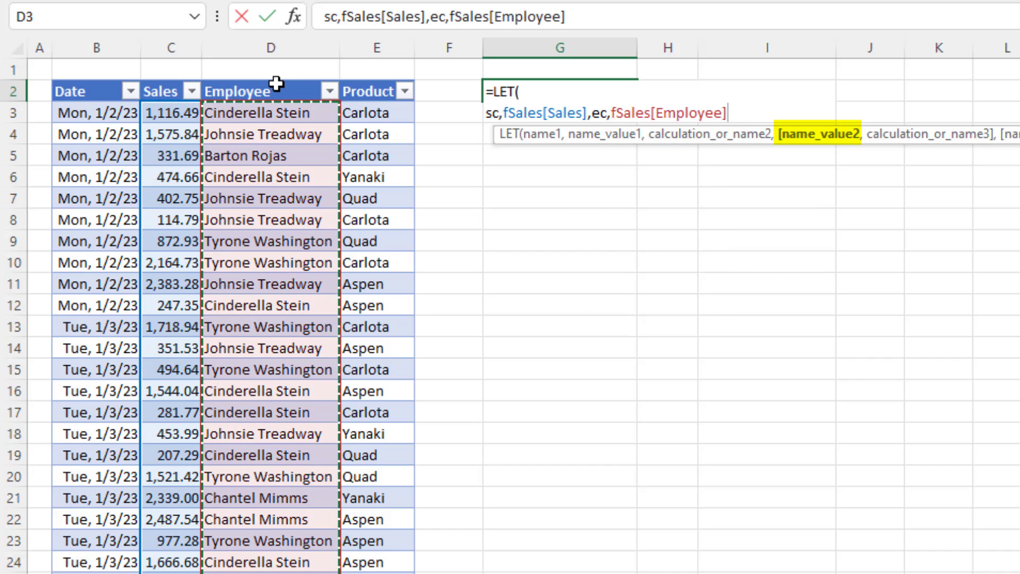
pyautogui.write(',p')
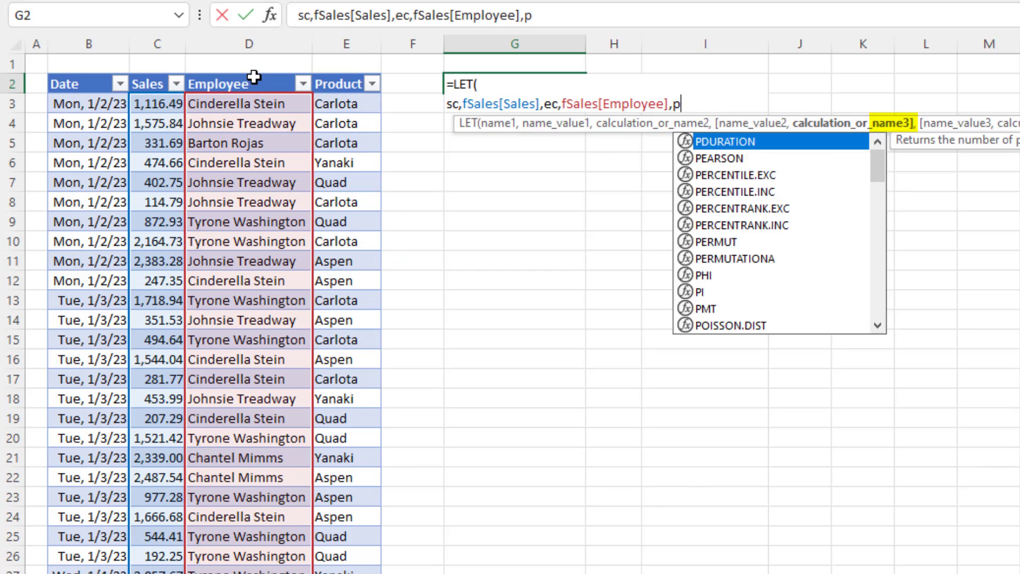
pyautogui.write('c,')
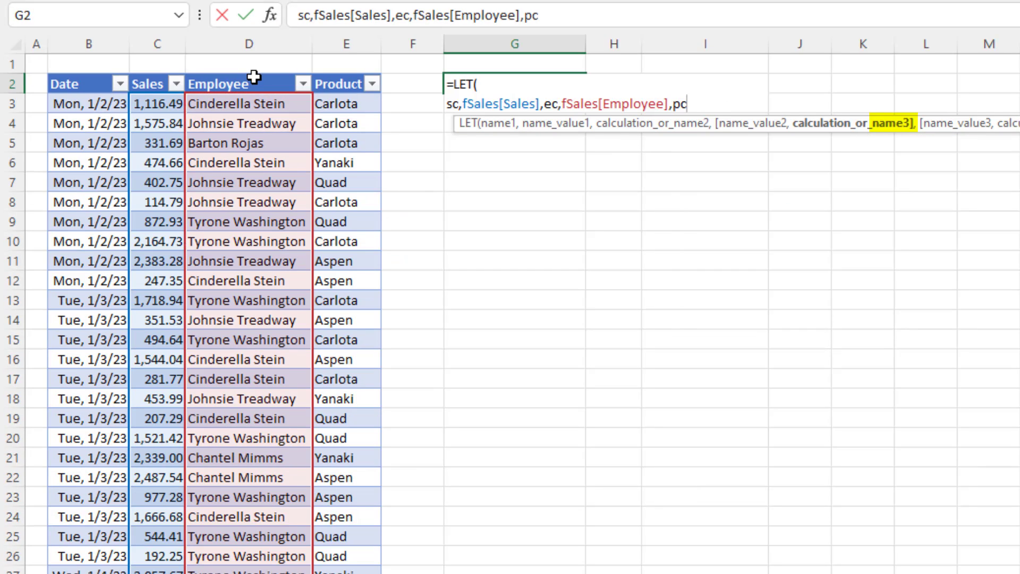
pyautogui.click(334, 73)
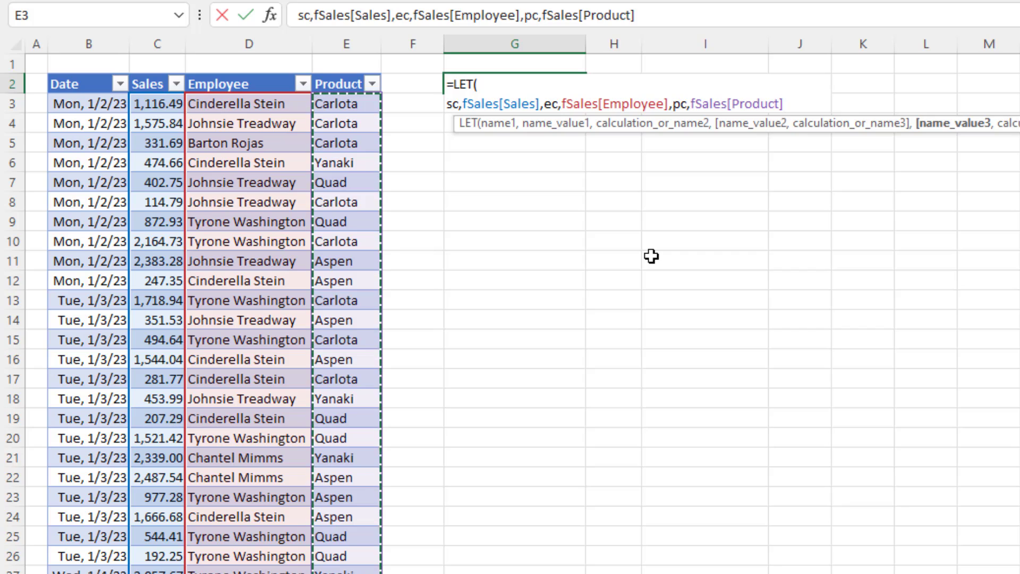
pyautogui.write(',')
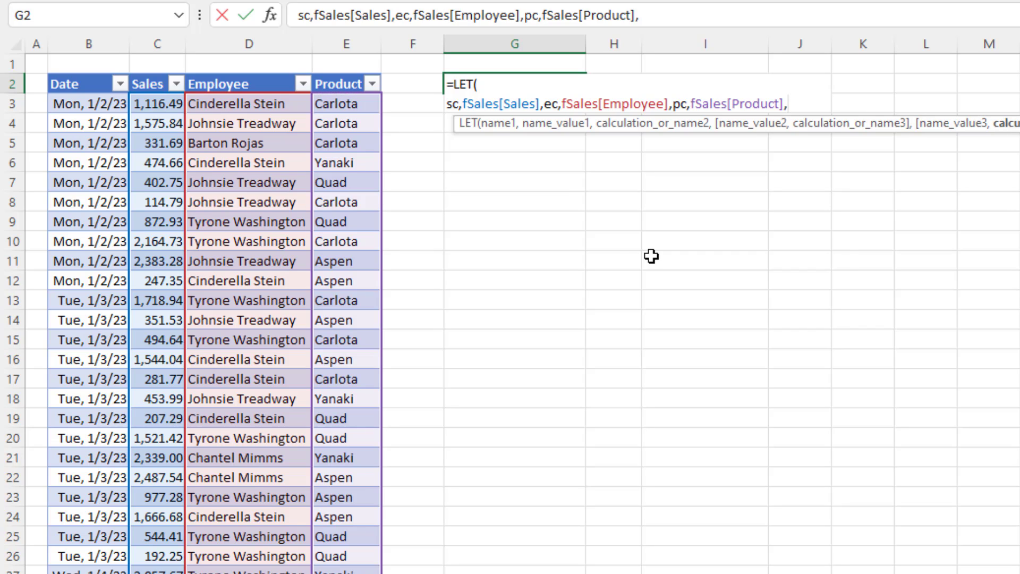
pyautogui.hotkey('alt', 'Return')
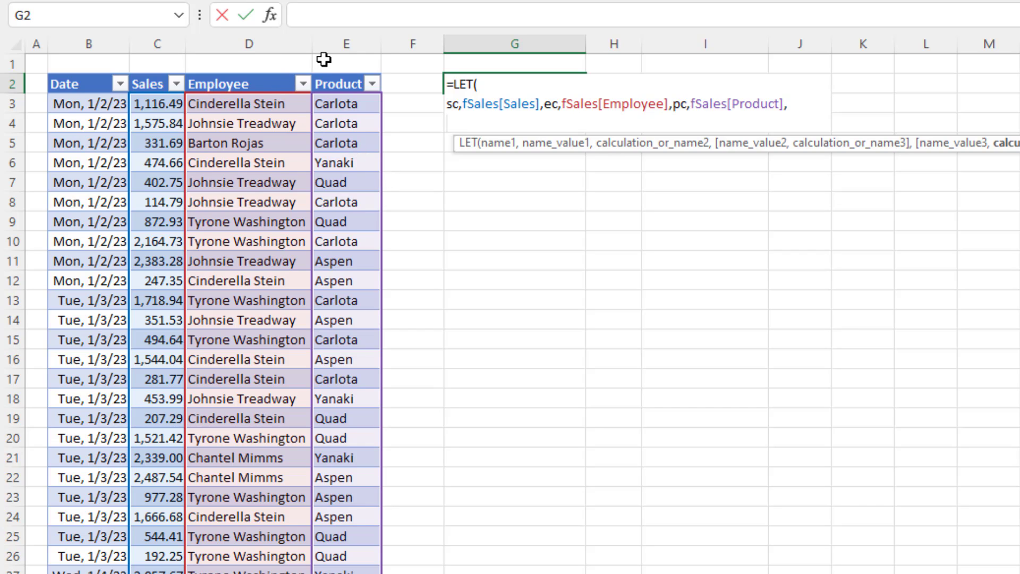
# Step: Define efn as the Employee header cell and pfn as the Product header cell of fSales, ending with a new line
pyautogui.write('ef')
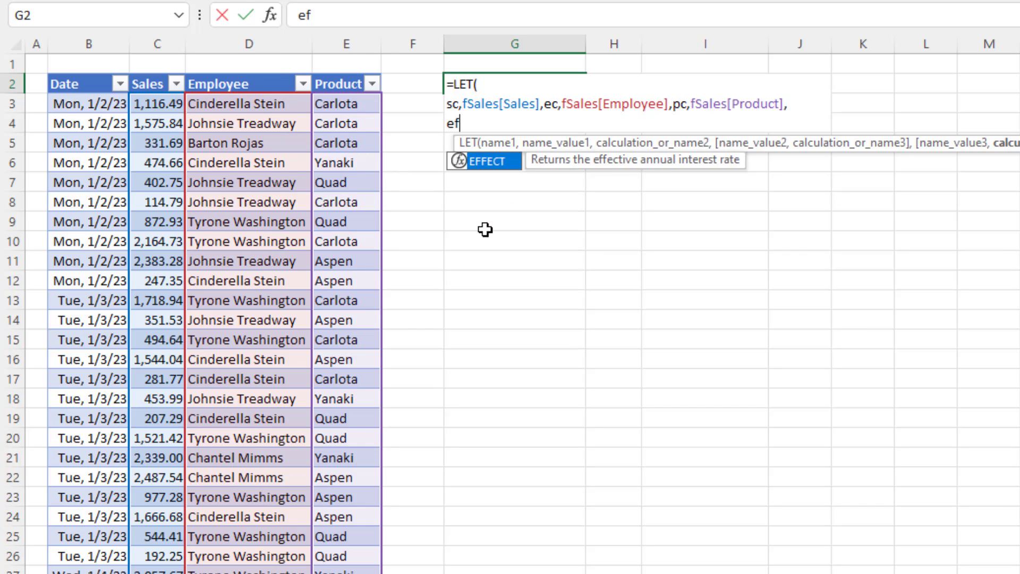
pyautogui.write('n')
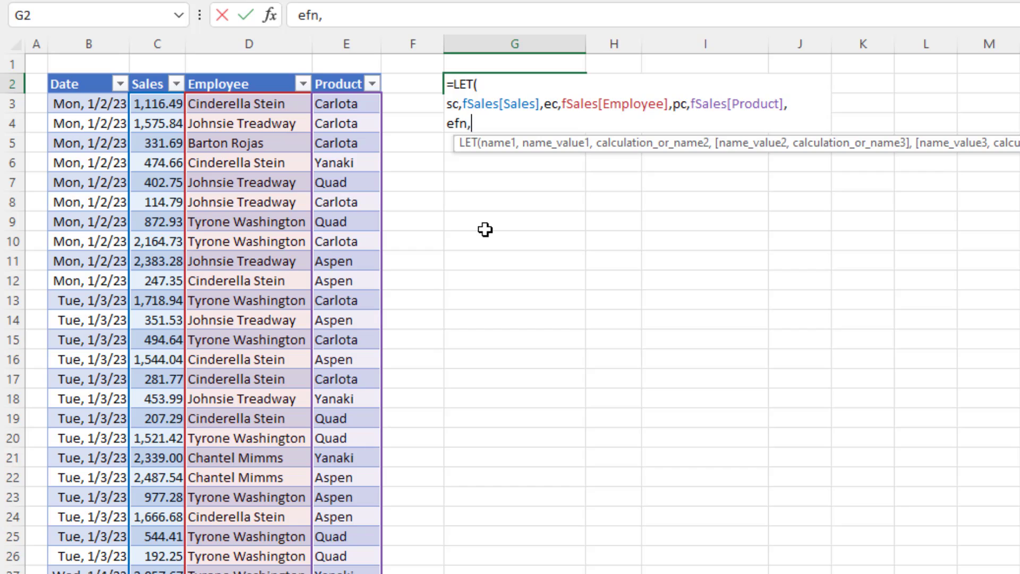
pyautogui.write(',')
pyautogui.click(257, 87)
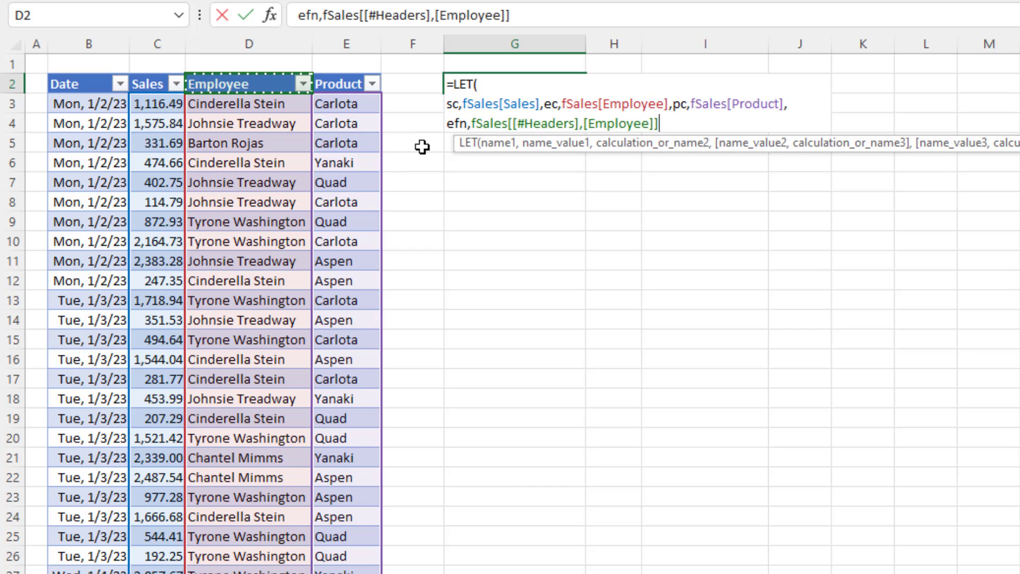
pyautogui.write(',')
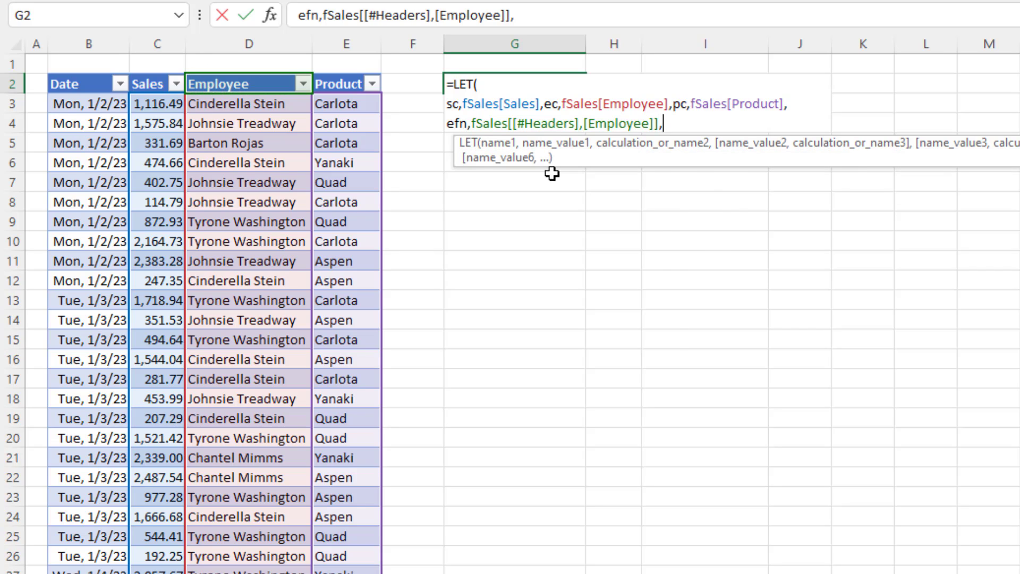
pyautogui.write('pfn,')
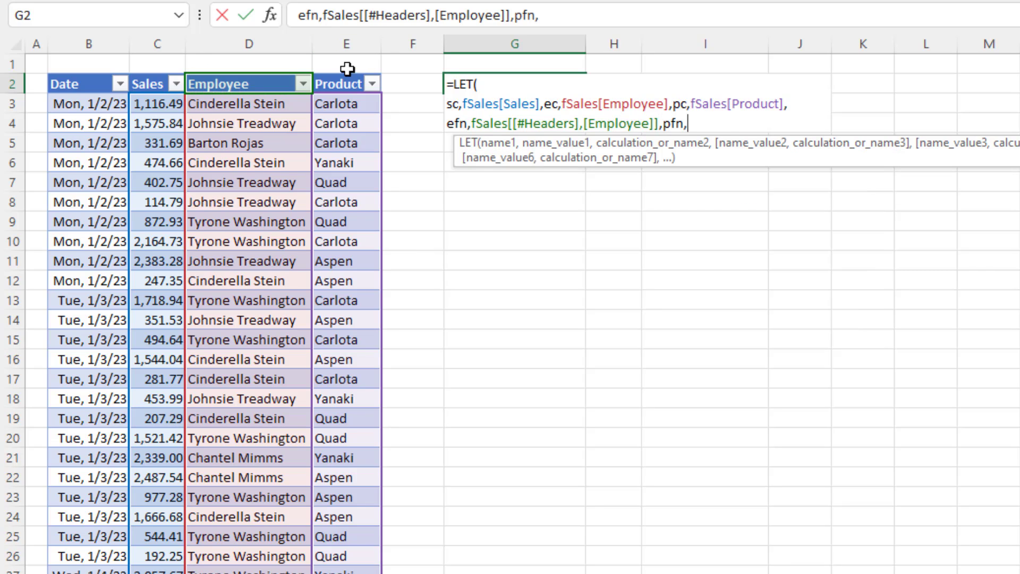
pyautogui.click(347, 83)
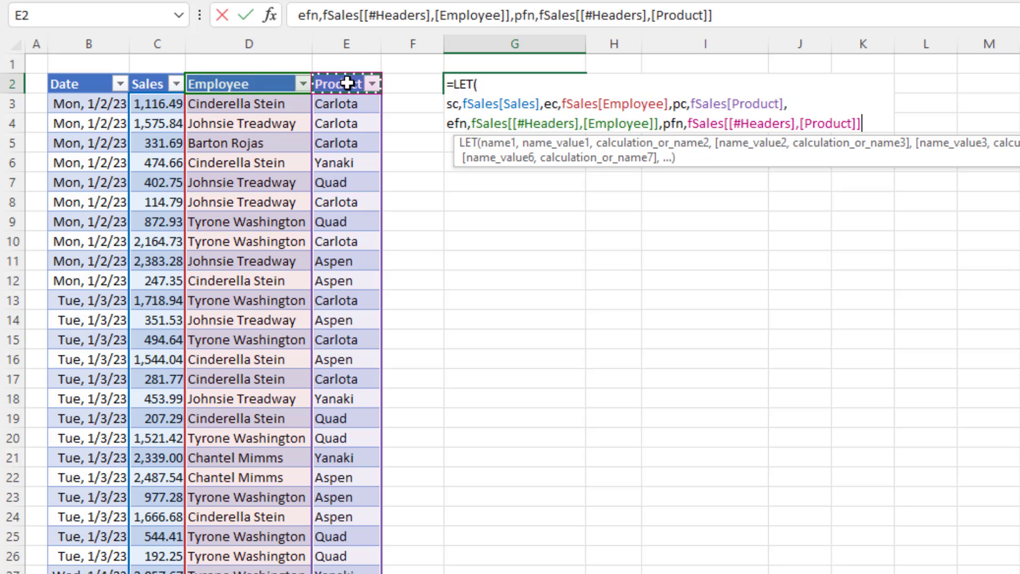
pyautogui.write(',')
pyautogui.hotkey('alt', 'Return')
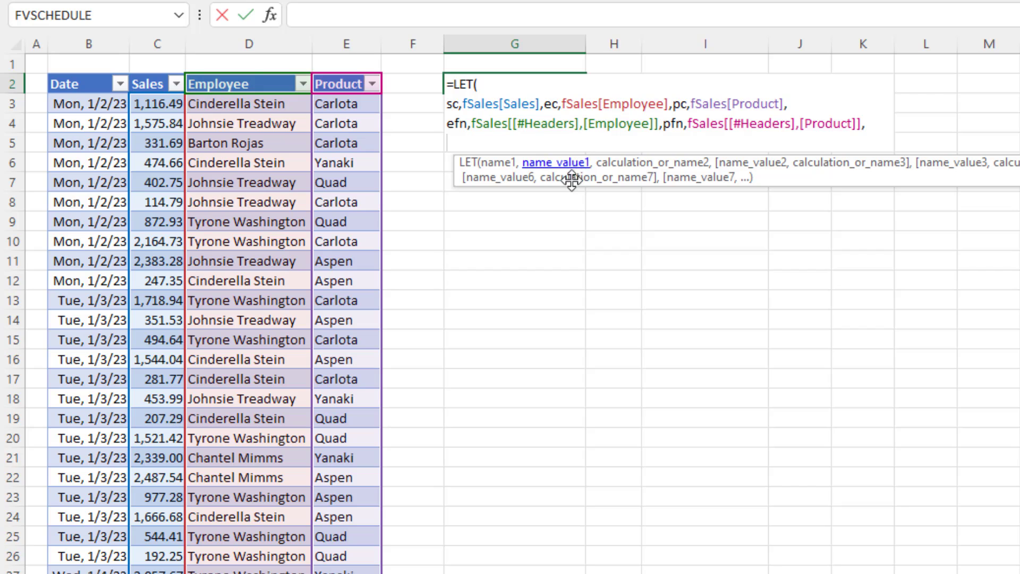
# Step: Define the variable el as the sorted unique employee list with SORT(UNIQUE(ec))
pyautogui.write('el')
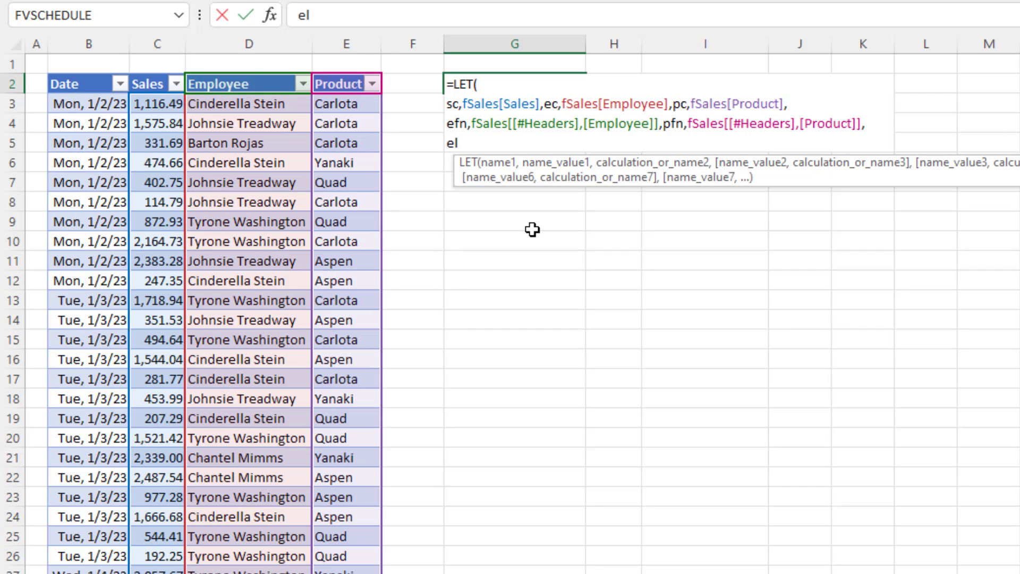
pyautogui.write(',sor')
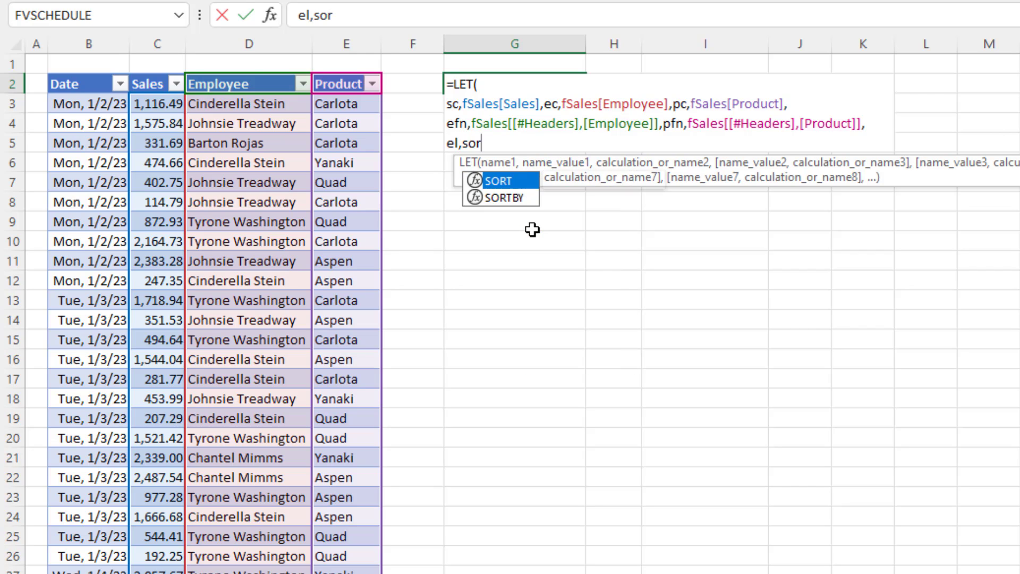
pyautogui.press('Tab')
pyautogui.write('uniq')
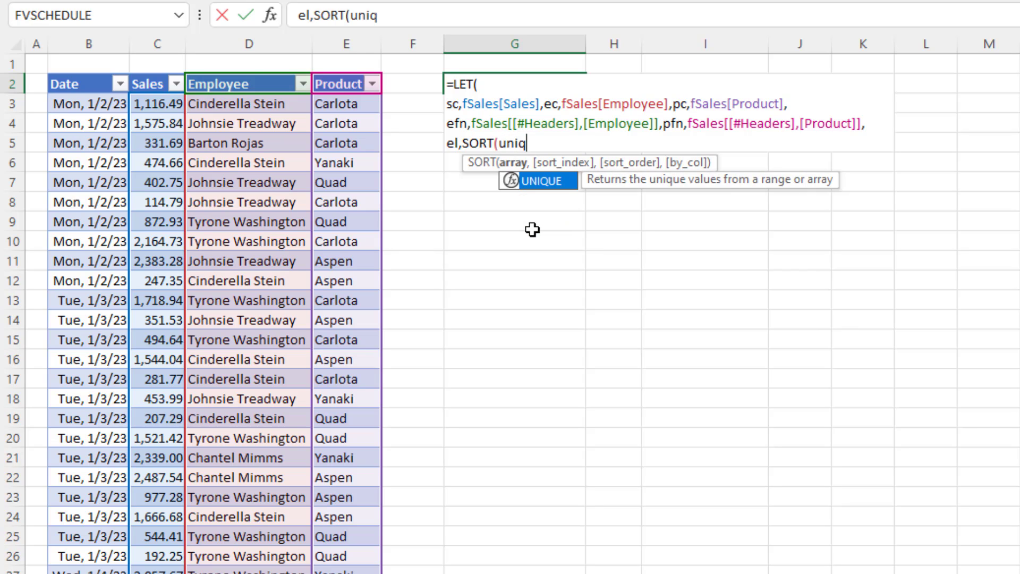
pyautogui.press('Tab')
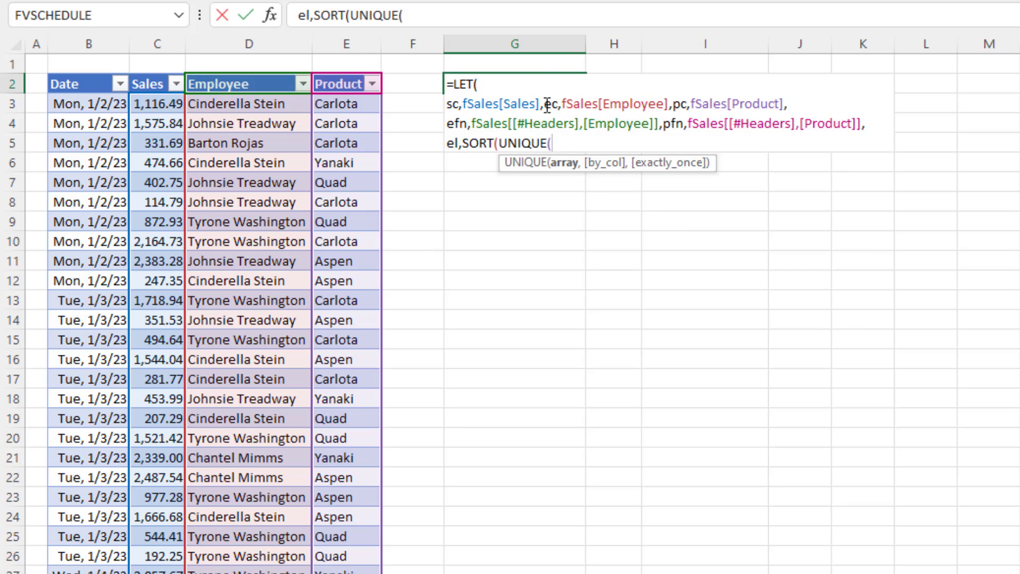
pyautogui.write('ec')
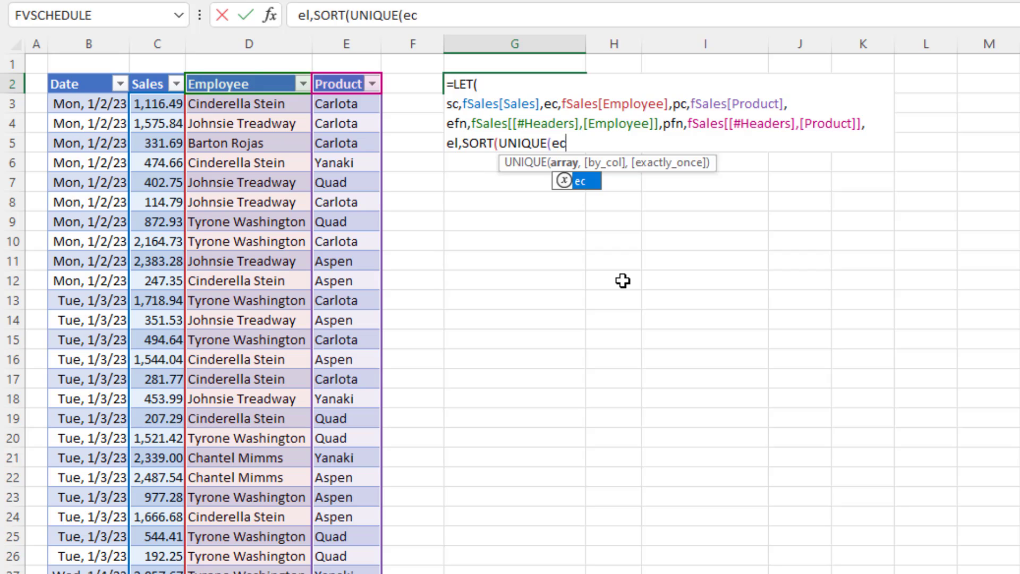
pyautogui.write(')),')
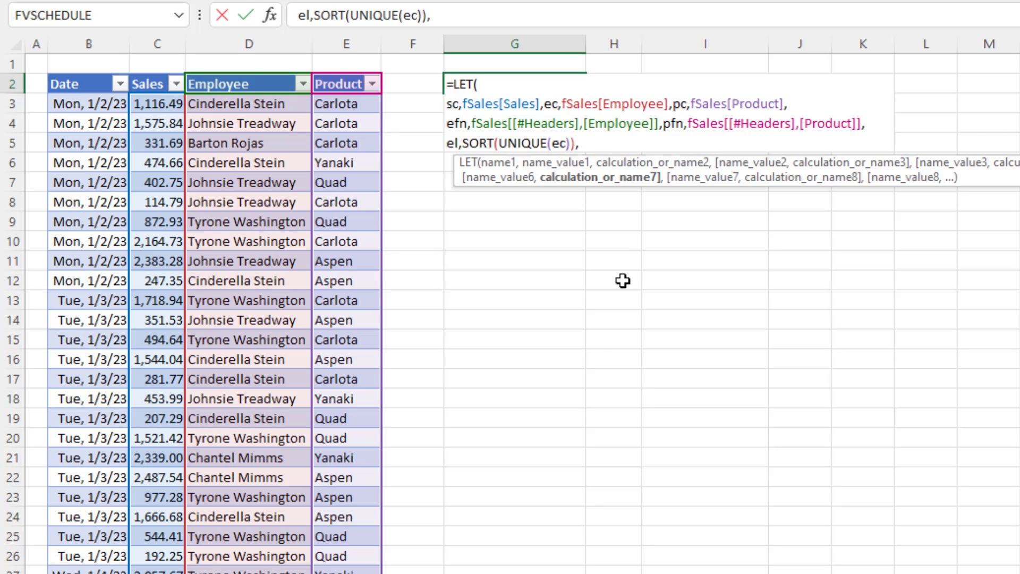
# Step: Define the variable pl as the horizontal sorted unique product list with TRANSPOSE(SORT(UNIQUE(pc)))
pyautogui.write('pl,')
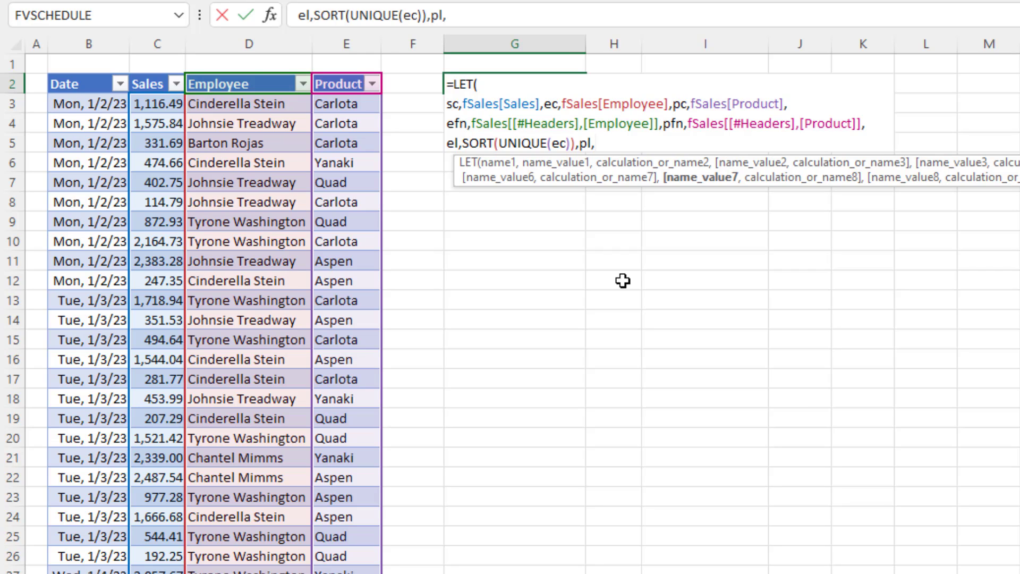
pyautogui.write('tr')
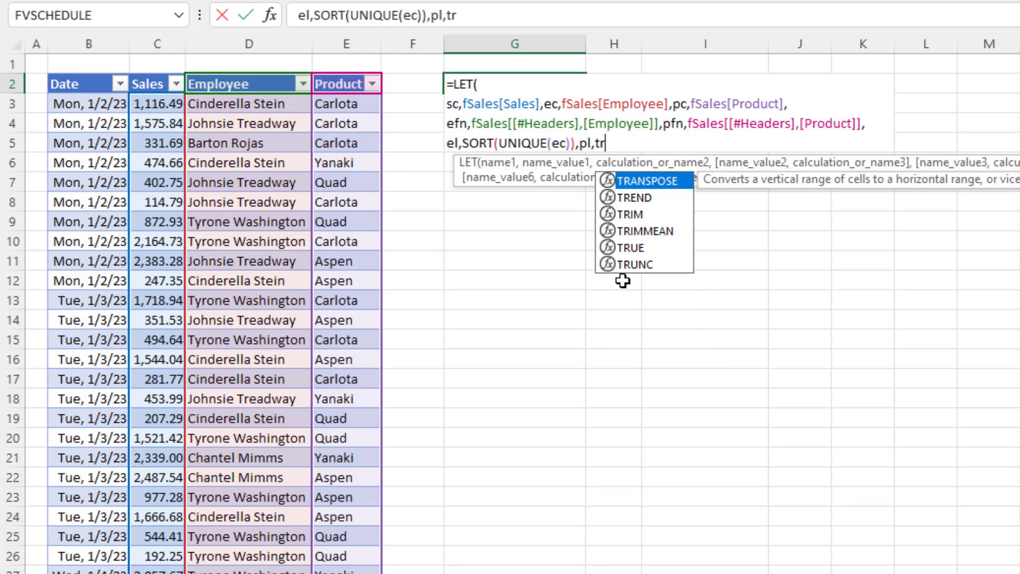
pyautogui.press('Tab')
pyautogui.write('sor')
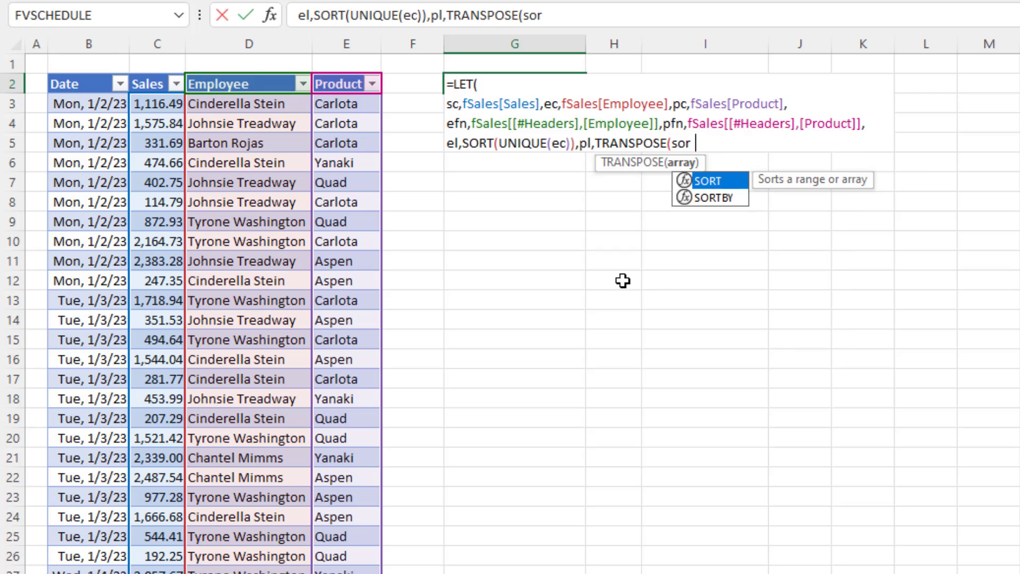
pyautogui.press('Tab')
pyautogui.write('uniq')
pyautogui.press('Tab')
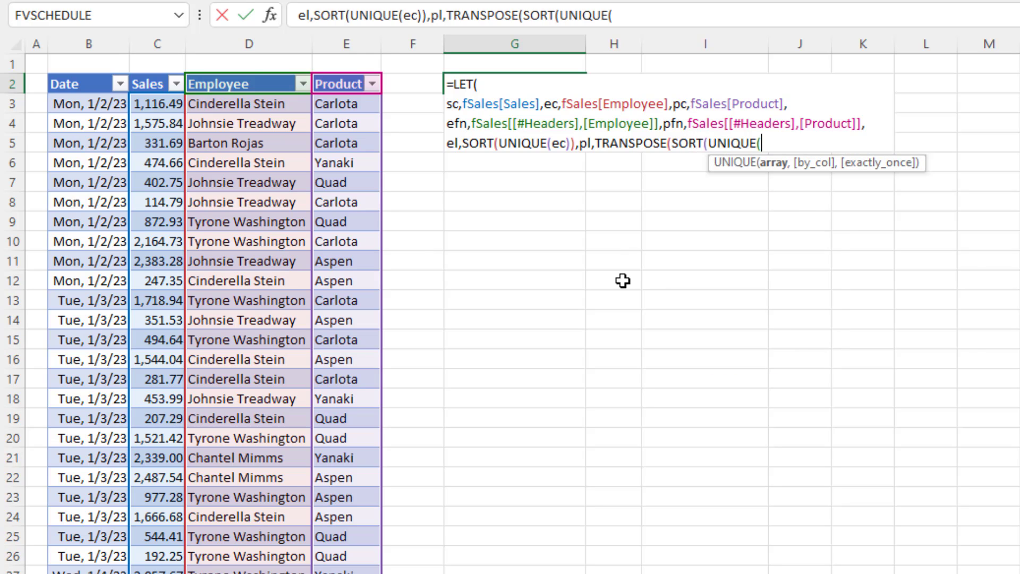
pyautogui.write('pc')
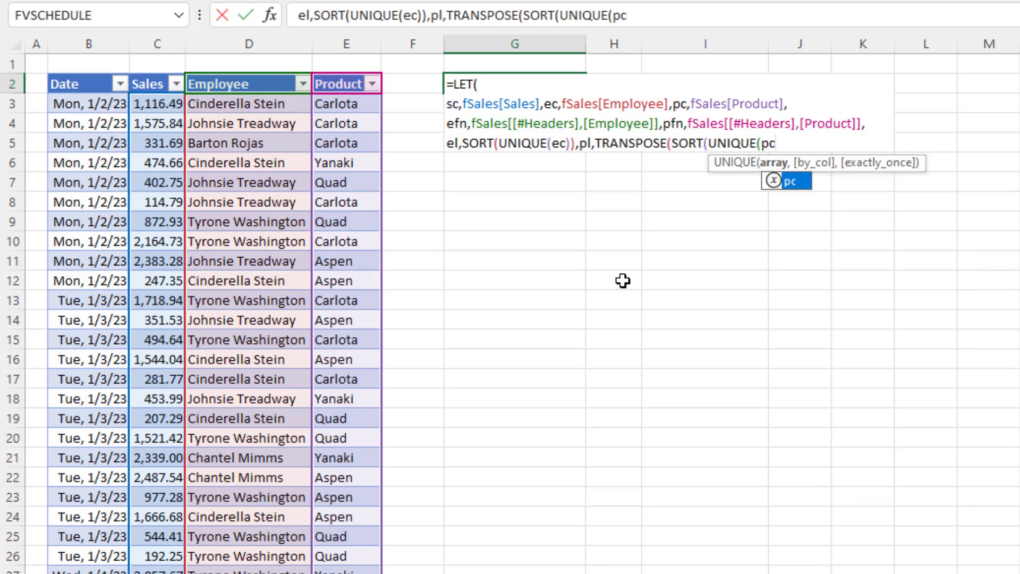
pyautogui.write('))')
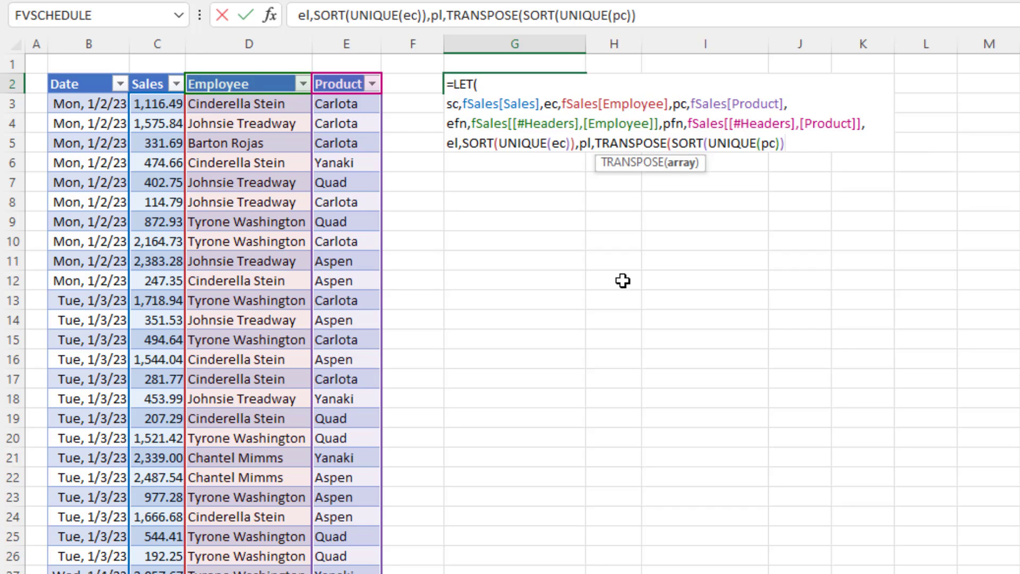
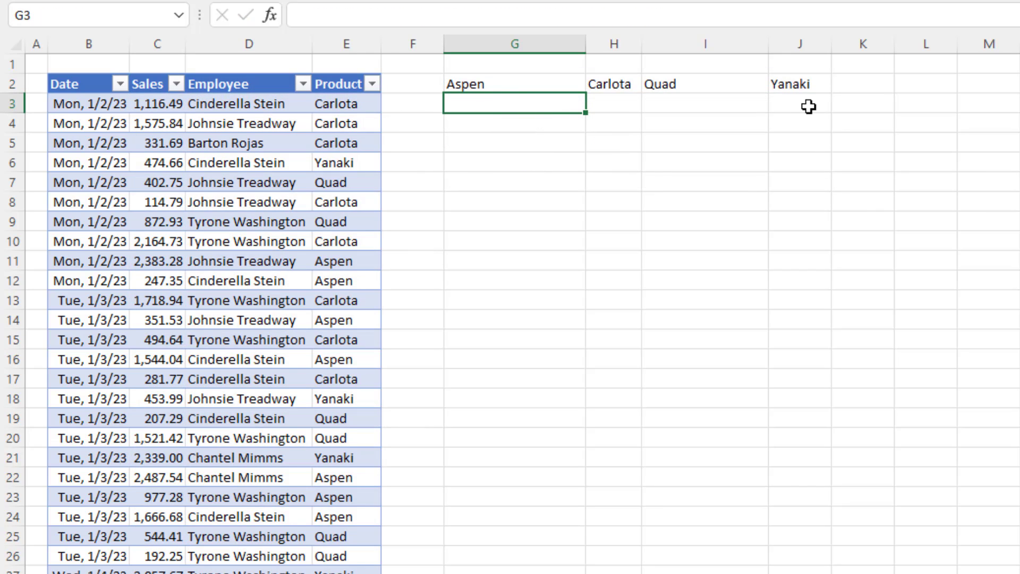
# Step: Reopen the LET formula in G2, remove its final pl) output argument, and begin a new line after the product list definition
pyautogui.click(505, 87)
pyautogui.press('F2')
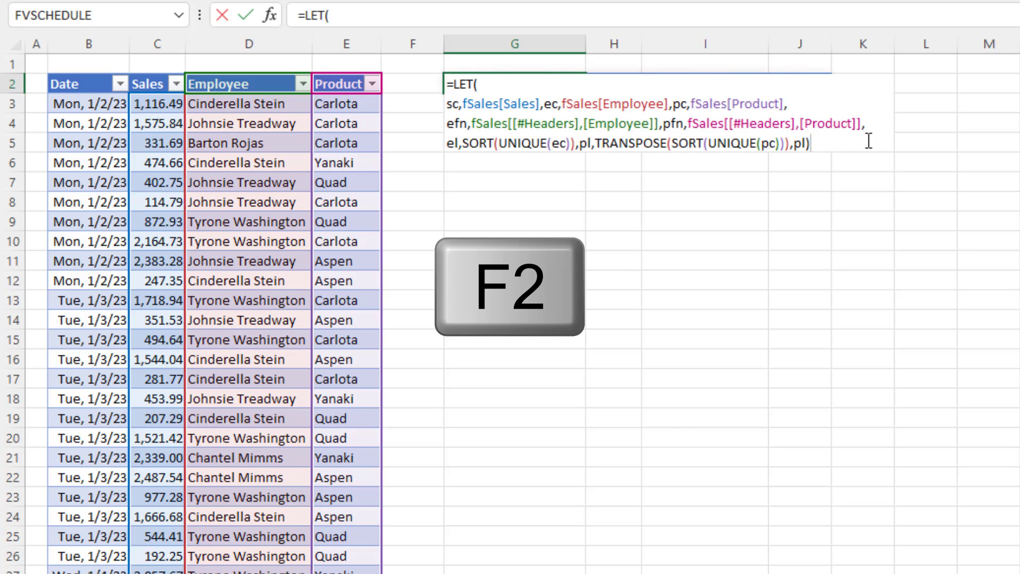
pyautogui.press('BackSpace')
pyautogui.press('BackSpace')
pyautogui.press('BackSpace')
pyautogui.hotkey('alt', 'Return')
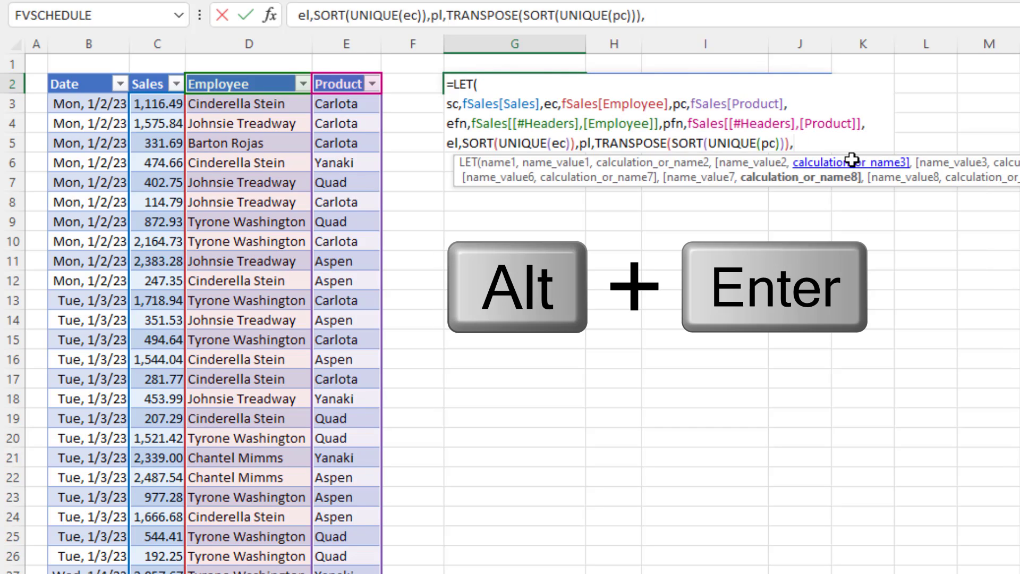
pyautogui.hotkey('alt', 'Return')
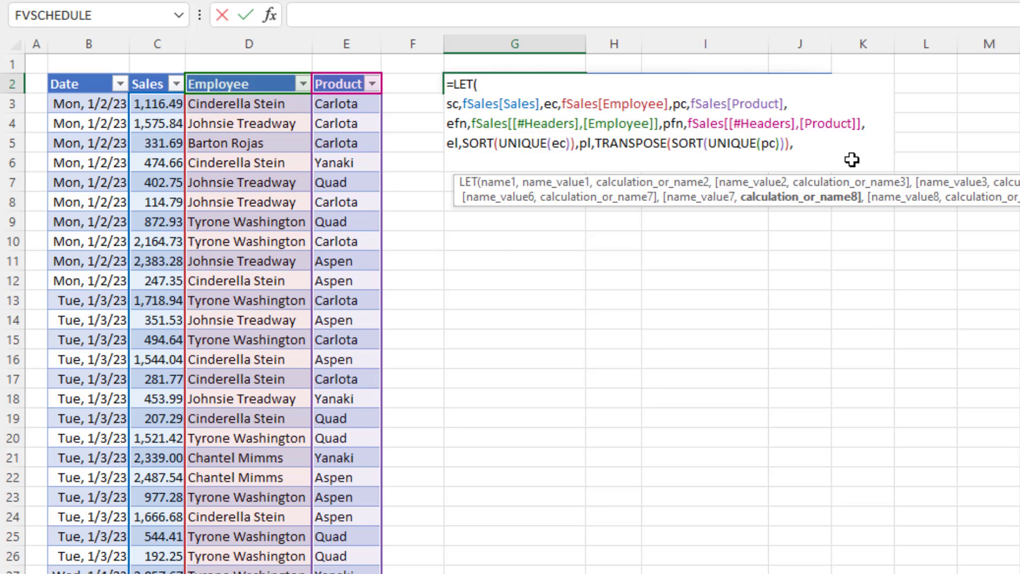
# Step: Define the first-row variable fr as HSTACK(efn&"/"&pfn), joining the two header names with a slash
pyautogui.write('fr,')
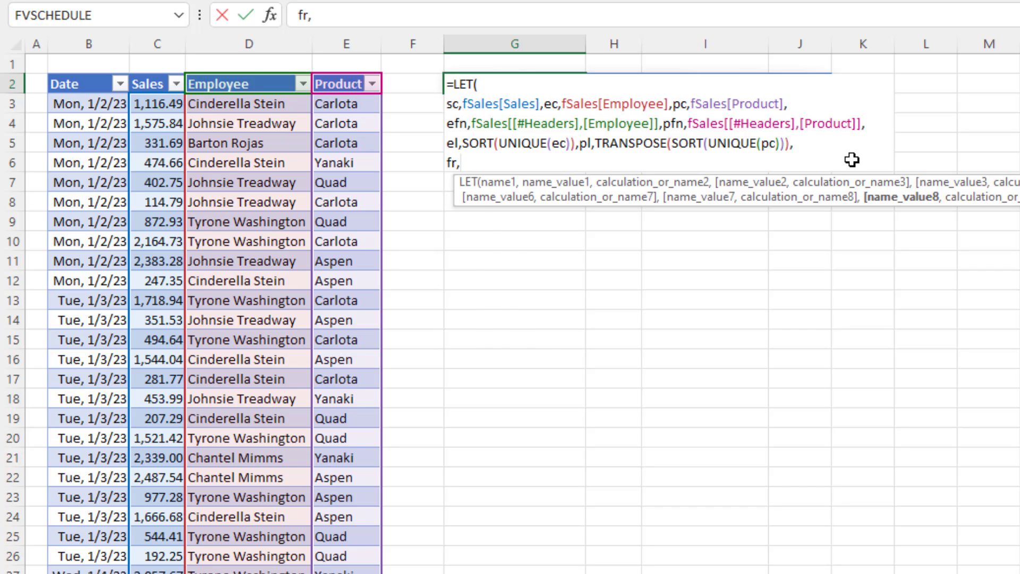
pyautogui.write('hs')
pyautogui.press('Tab')
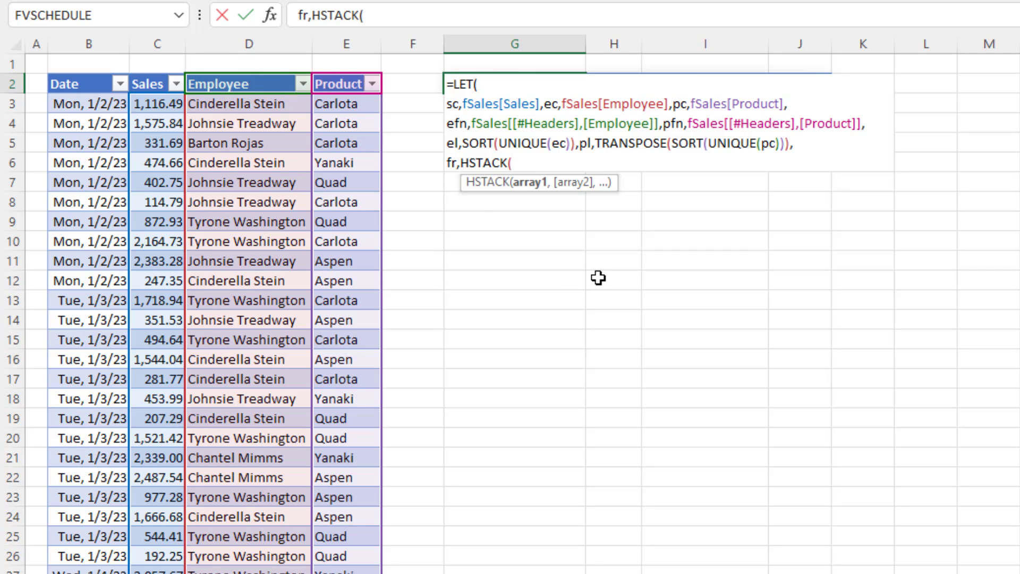
pyautogui.write('efn')
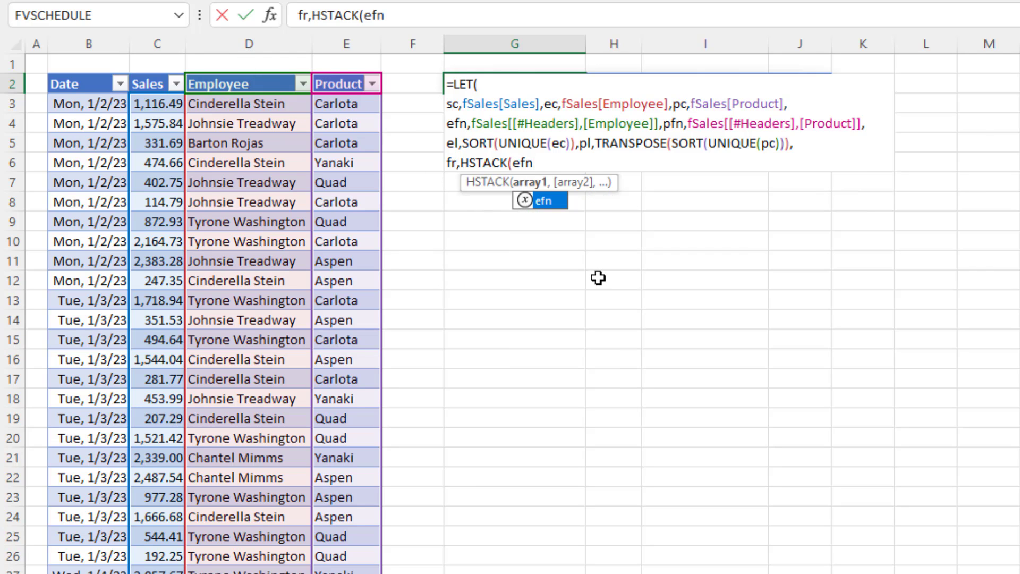
pyautogui.write('&')
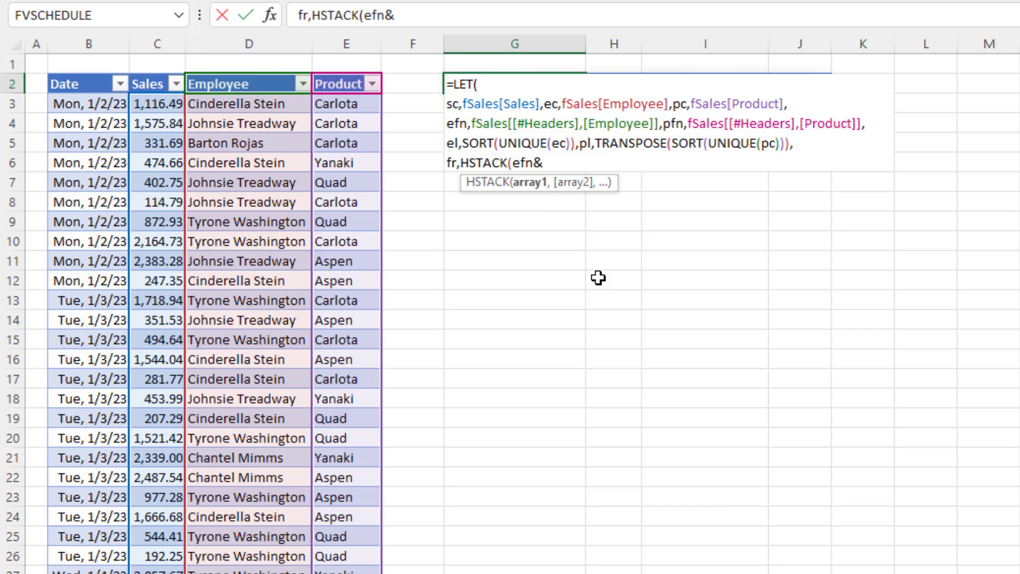
pyautogui.write('"/"&pfn')
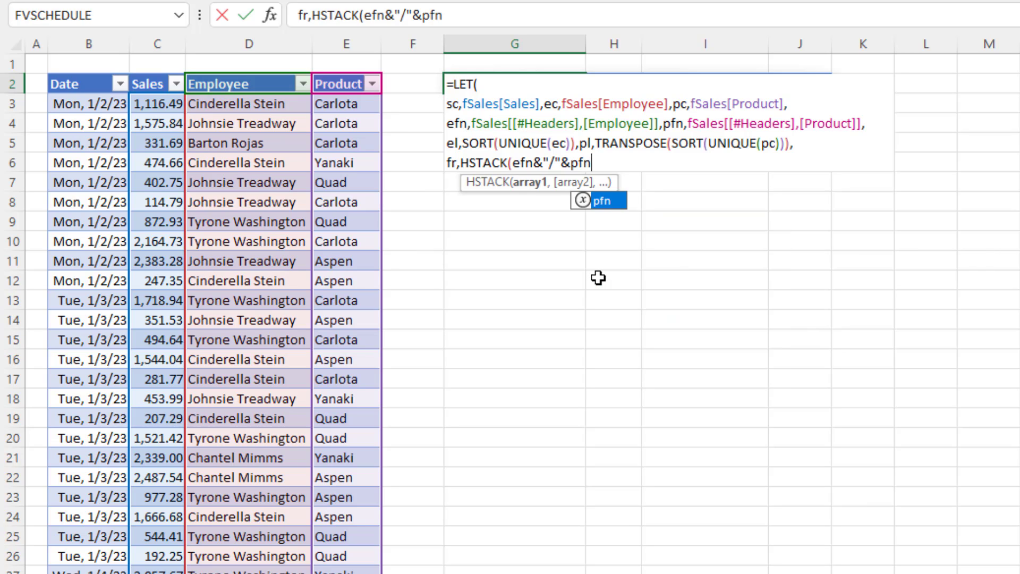
pyautogui.press('Escape')
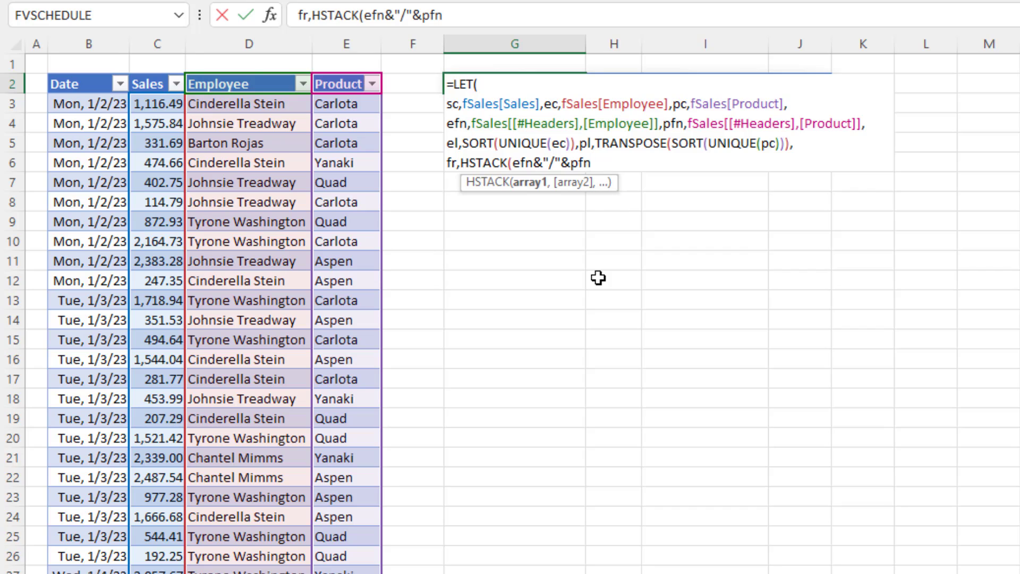
pyautogui.write(')')
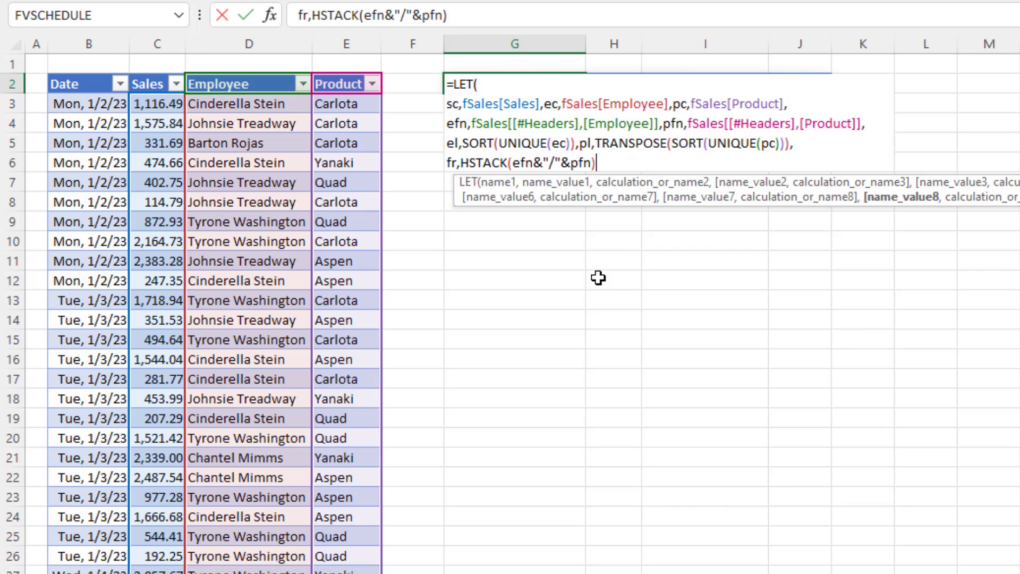
pyautogui.write(',')
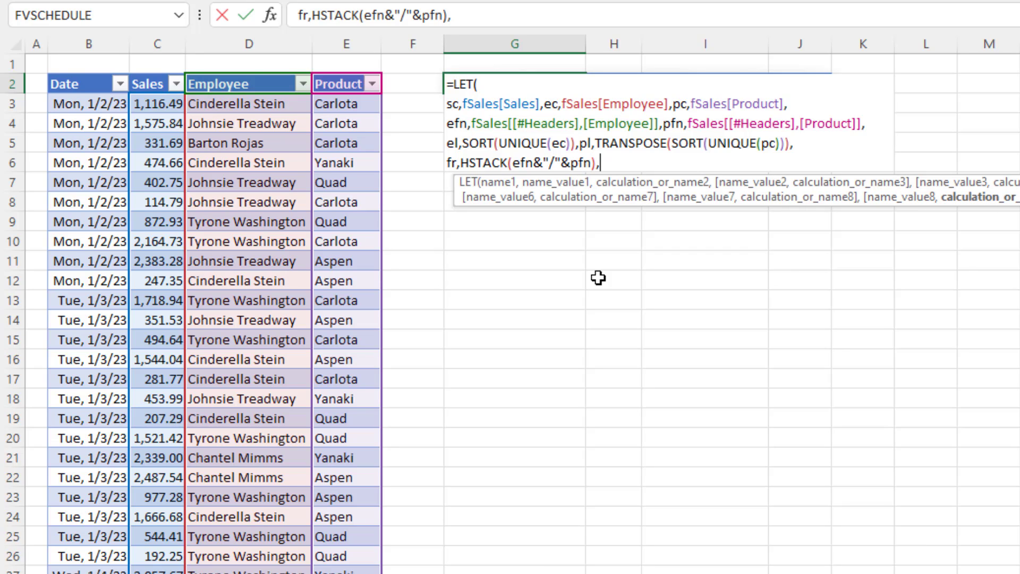
# Step: Return fr as the LET formula's output and enter the formula, keeping G2 selected
pyautogui.write('fr')
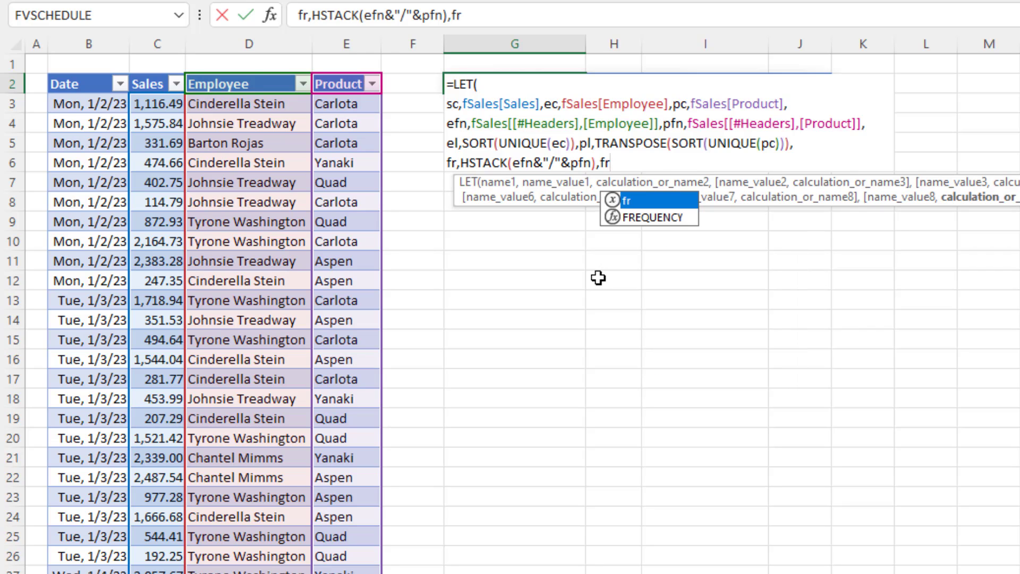
pyautogui.write(')')
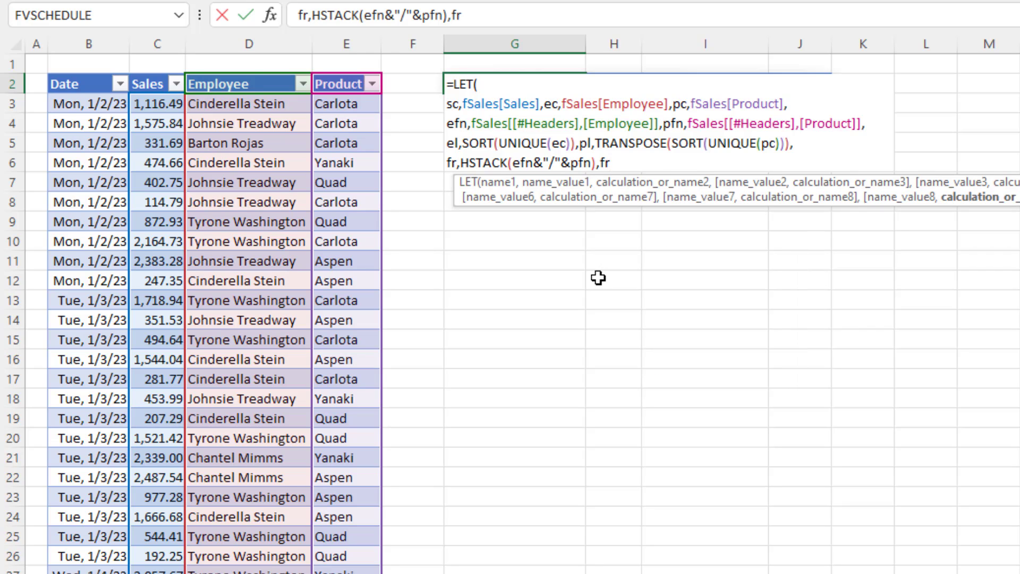
pyautogui.hotkey('ctrl', 'Return')
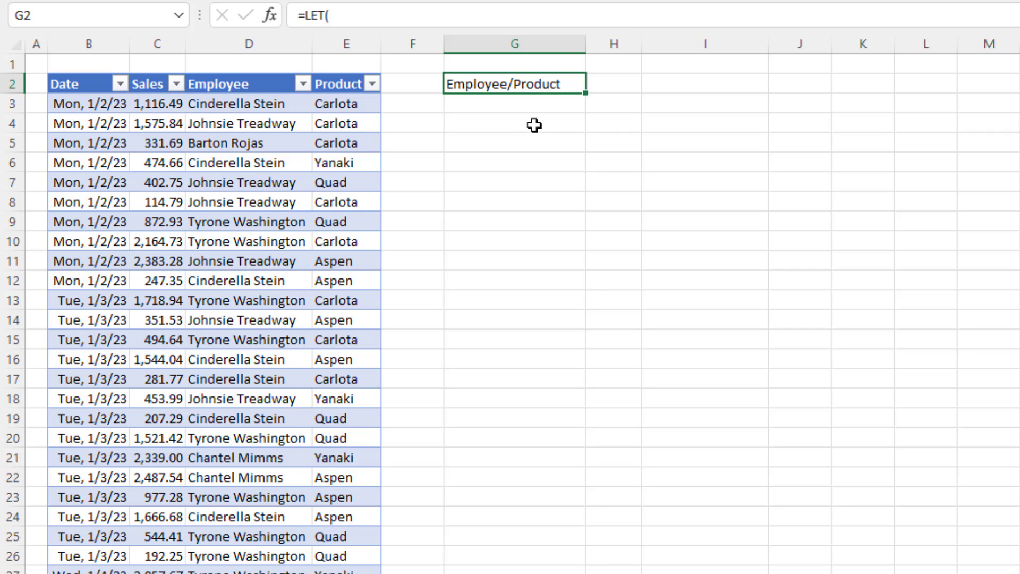
# Step: Add pl as the second array of the HSTACK in fr and enter the G2 formula
pyautogui.press('F2')
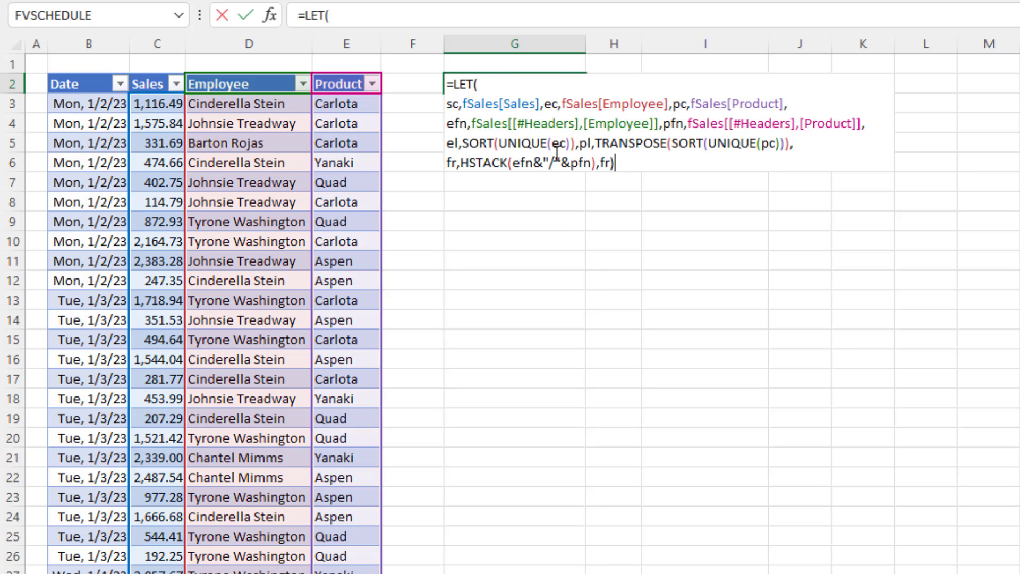
pyautogui.click(576, 165)
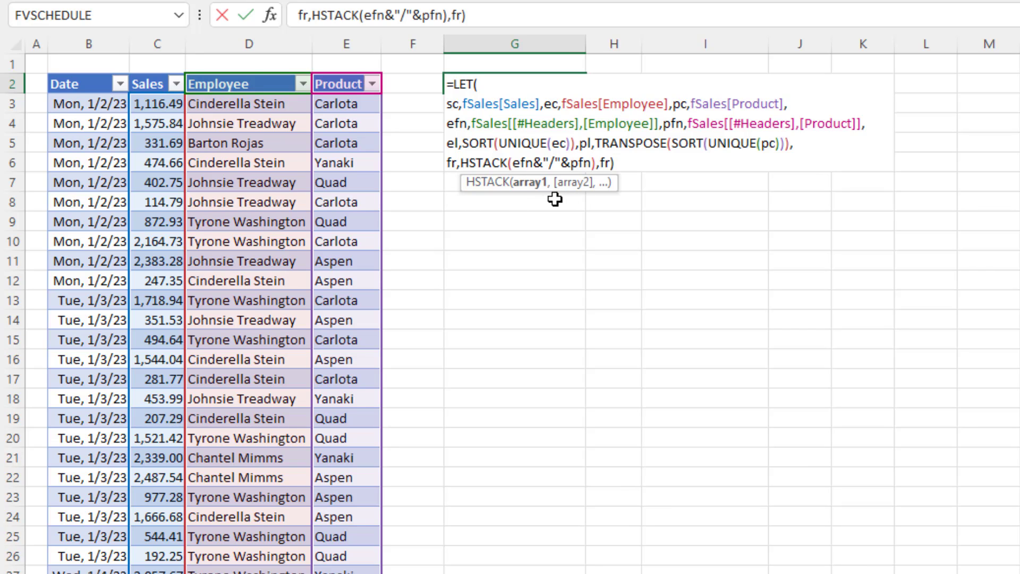
pyautogui.write(',')
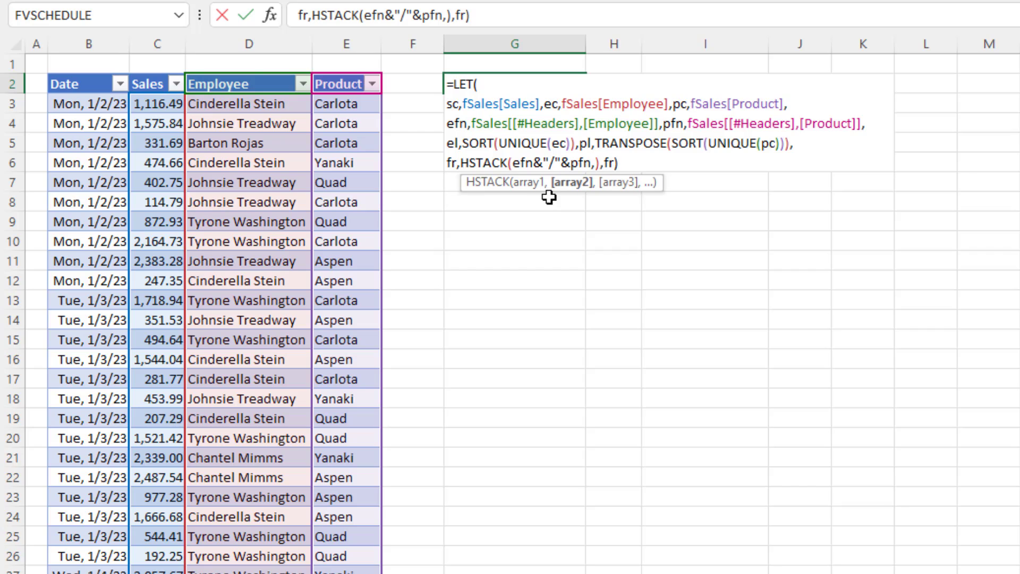
pyautogui.write('pl')
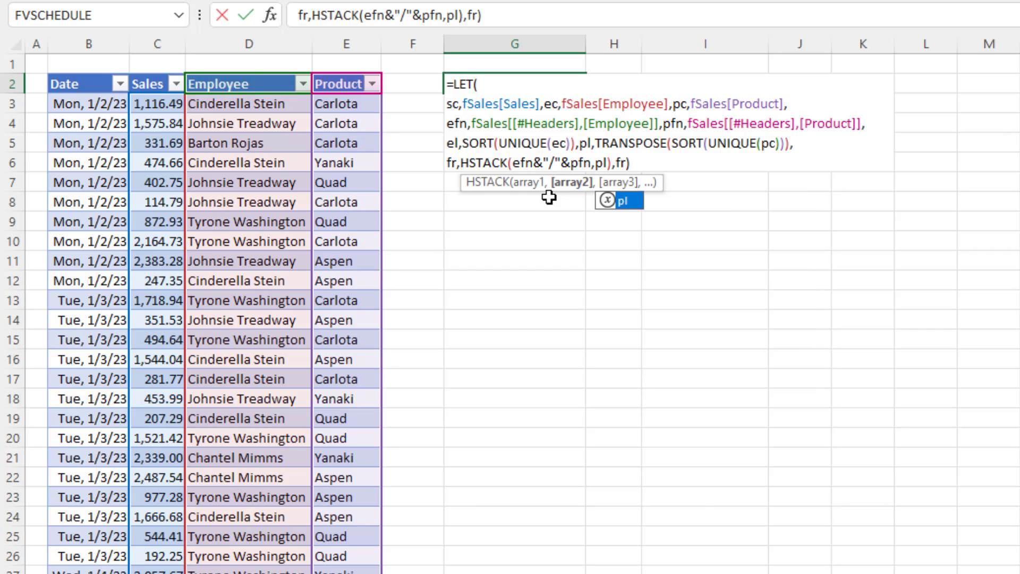
pyautogui.hotkey('ctrl', 'Return')
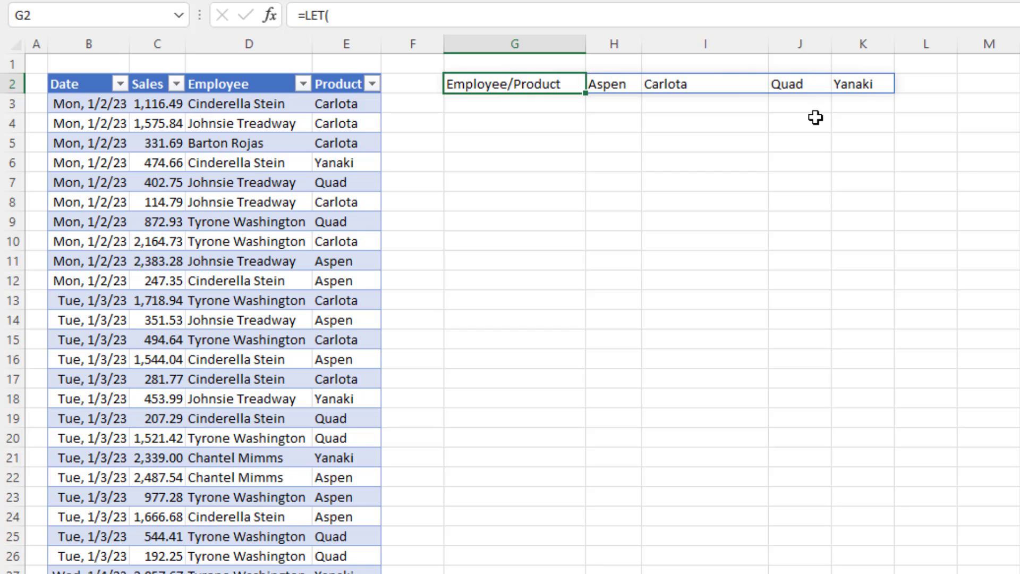
# Step: Add the text "Total Sales" as the third array of the HSTACK in fr and enter the G2 formula
pyautogui.press('F2')
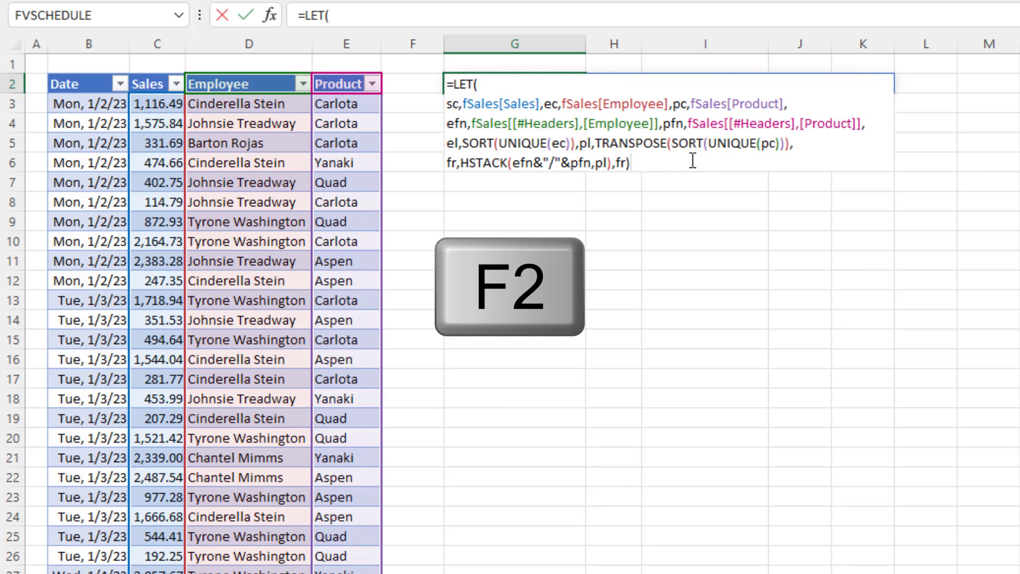
pyautogui.click(611, 165)
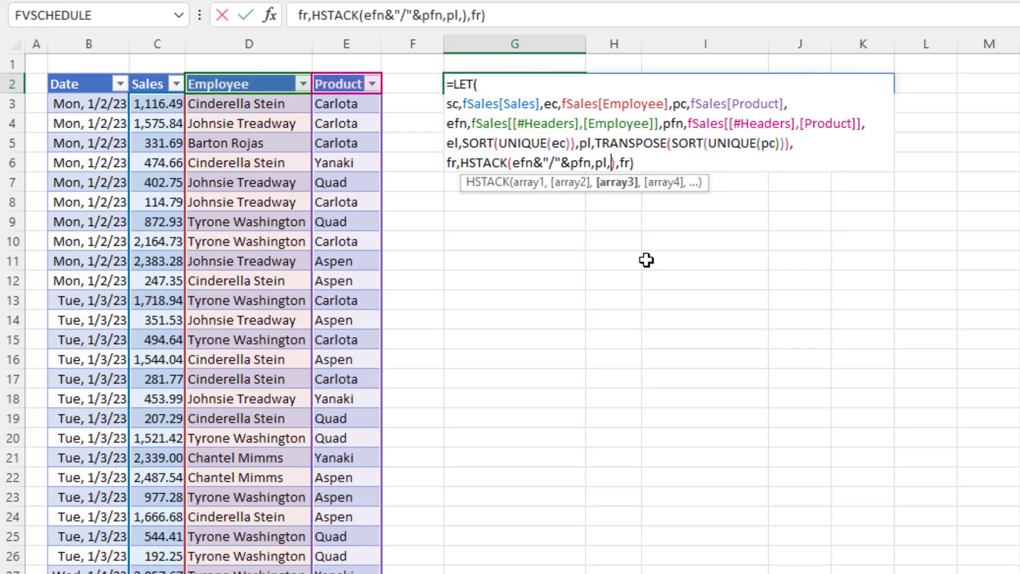
pyautogui.write('"Total Sale')
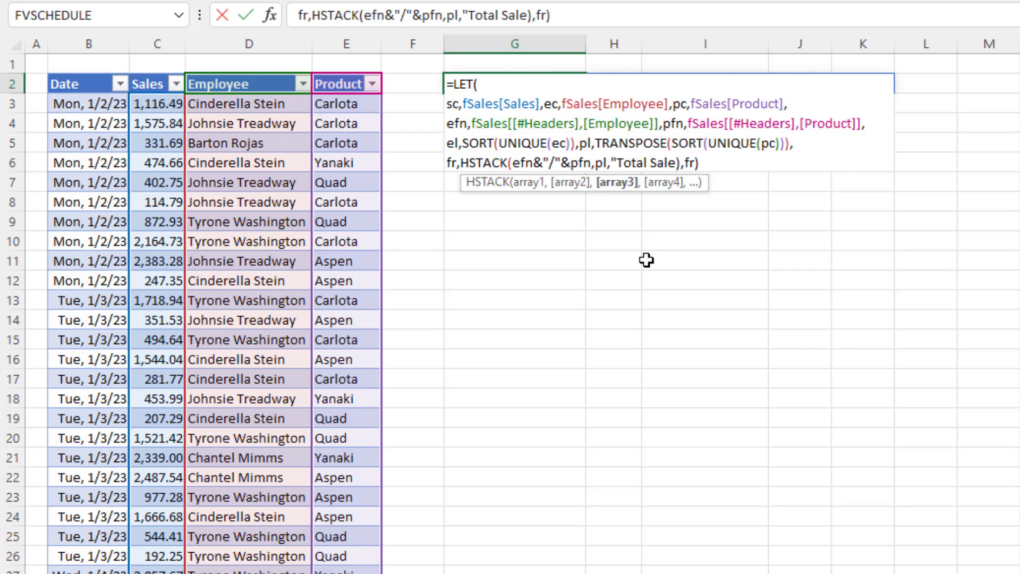
pyautogui.write('s"')
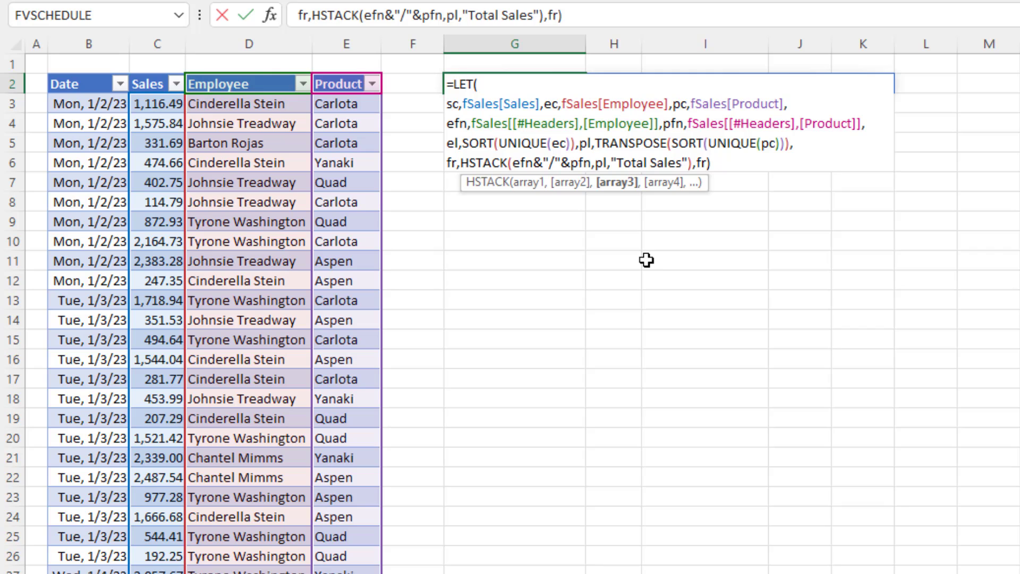
pyautogui.hotkey('ctrl', 'Return')
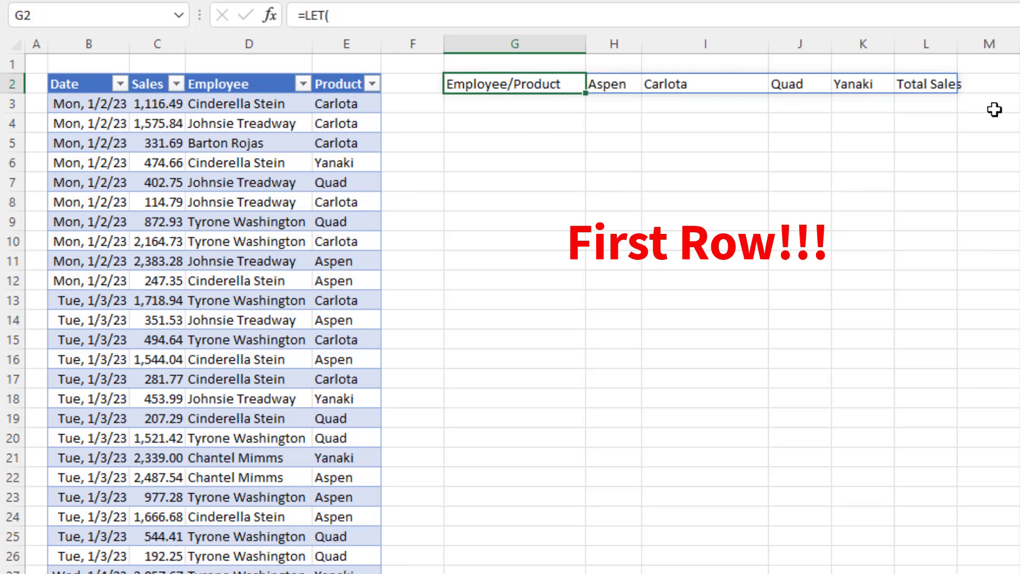
# Step: Reopen the G2 formula, remove its final fr) output argument, and begin a new line after the fr definition
pyautogui.press('F2')
pyautogui.press('BackSpace')
pyautogui.press('BackSpace')
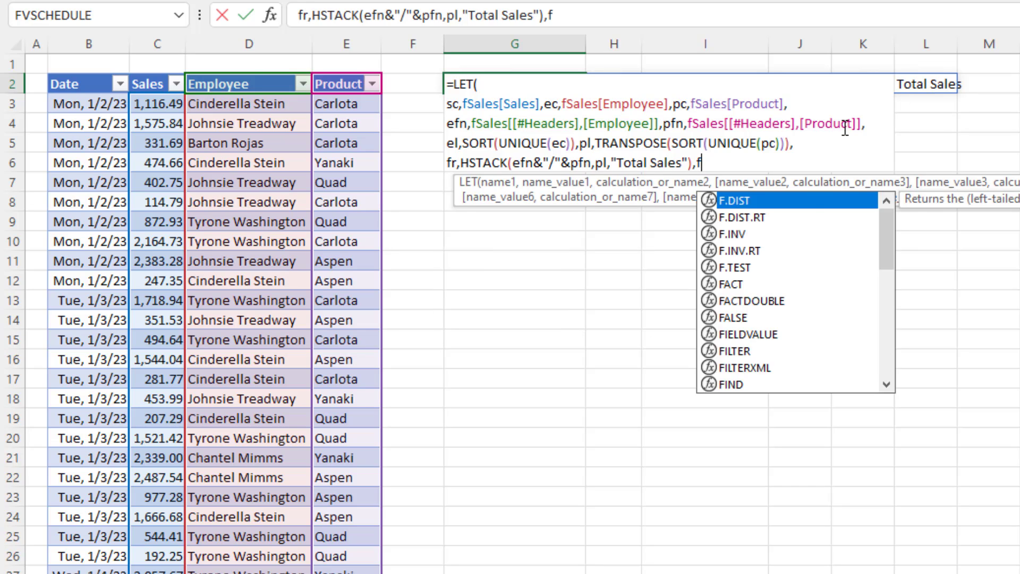
pyautogui.press('BackSpace')
pyautogui.hotkey('alt', 'Return')
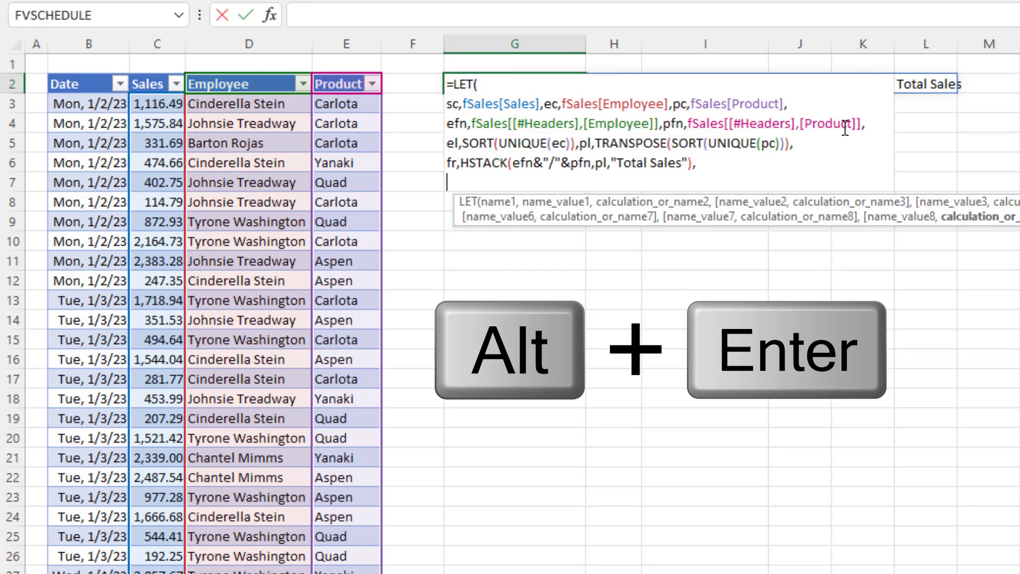
# Step: Start a variable sr in the LET formula with an HSTACK whose first array is a SUMIFS using sc as the sum range
pyautogui.write('sr')
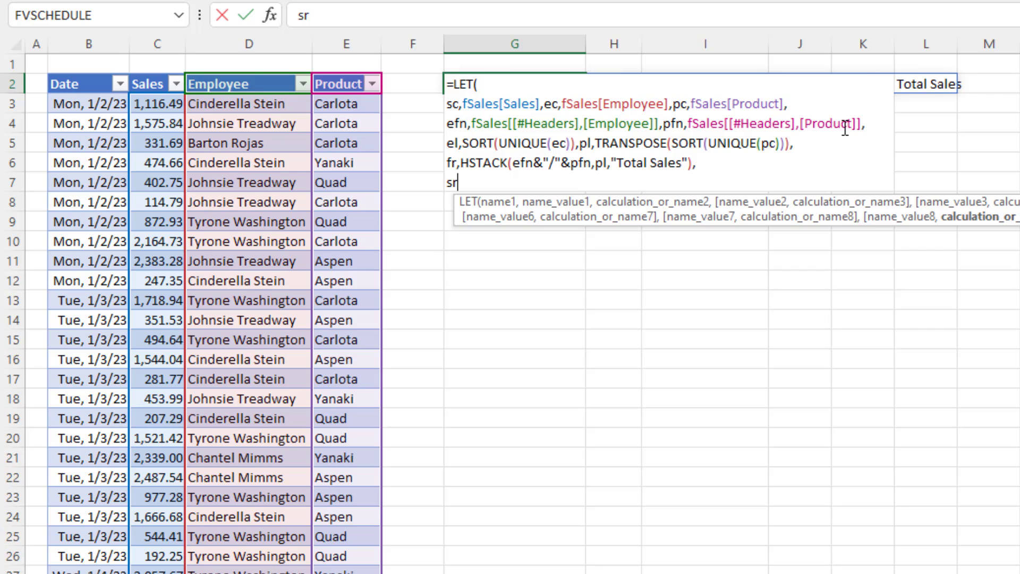
pyautogui.write(',hs')
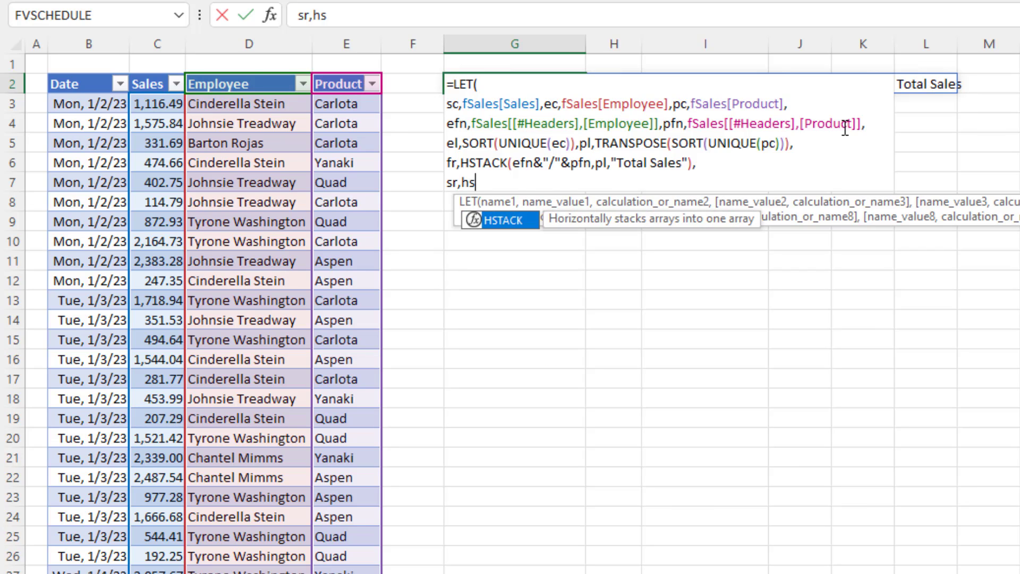
pyautogui.press('Tab')
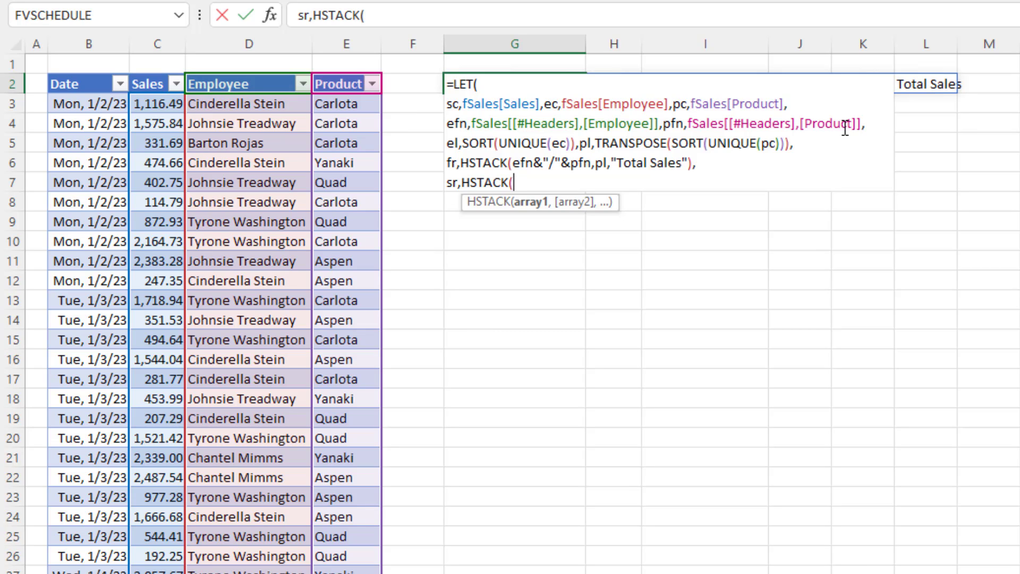
pyautogui.write('sumifs')
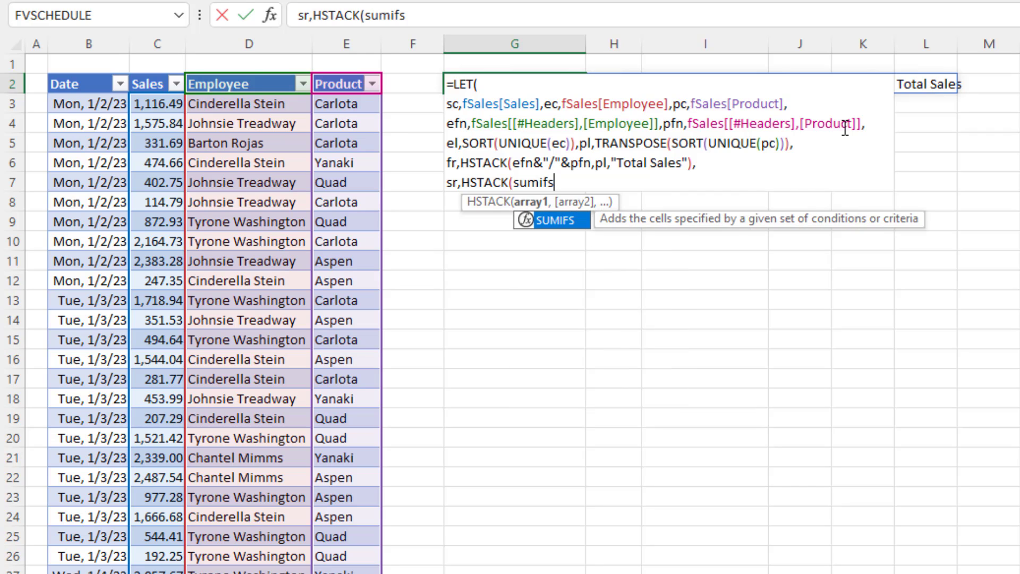
pyautogui.press('Tab')
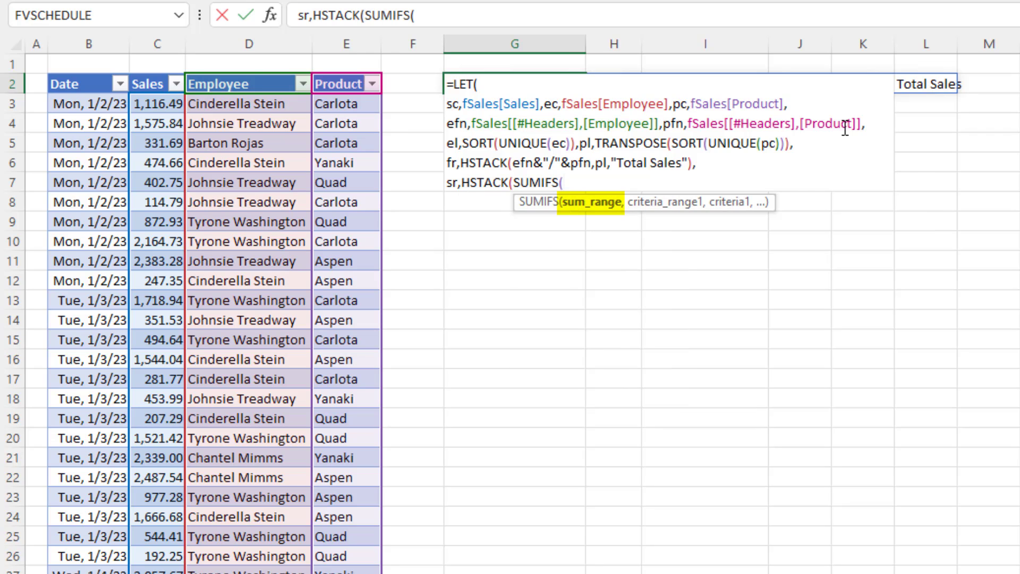
pyautogui.write('sc')
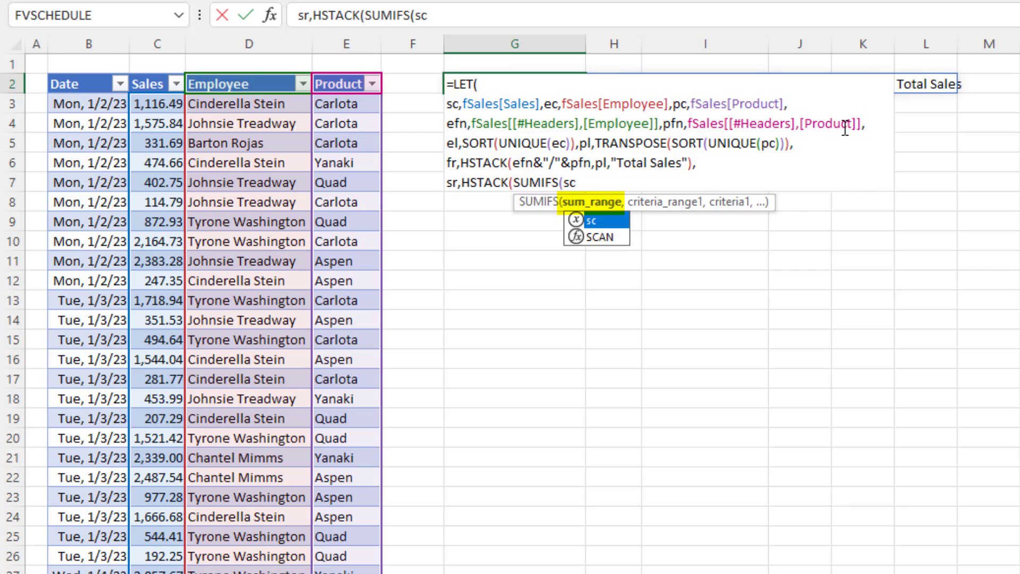
pyautogui.write(',')
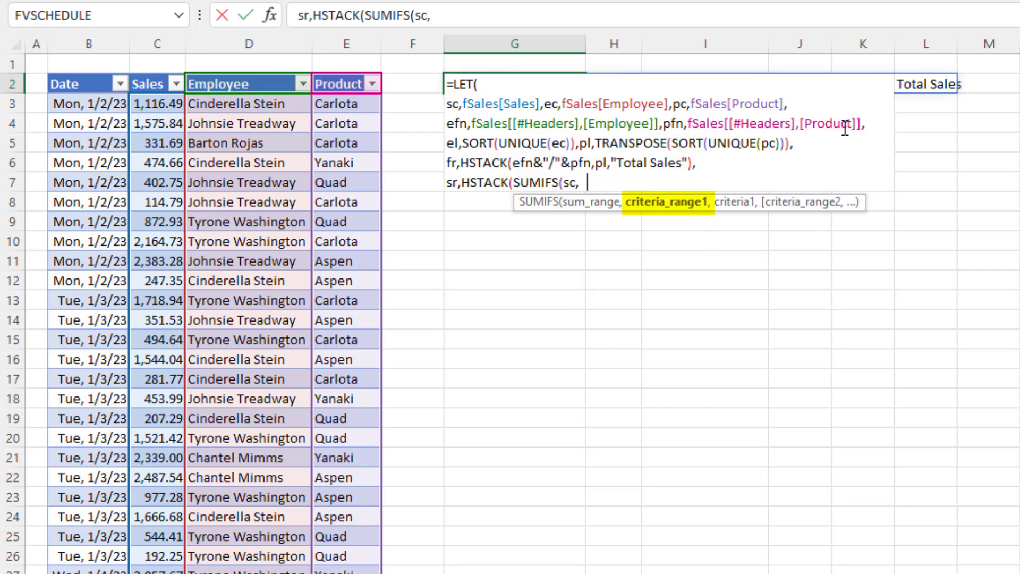
# Step: Complete the SUMIFS with criteria range ec matched to el and criteria range pc matched to pl
pyautogui.write('ec')
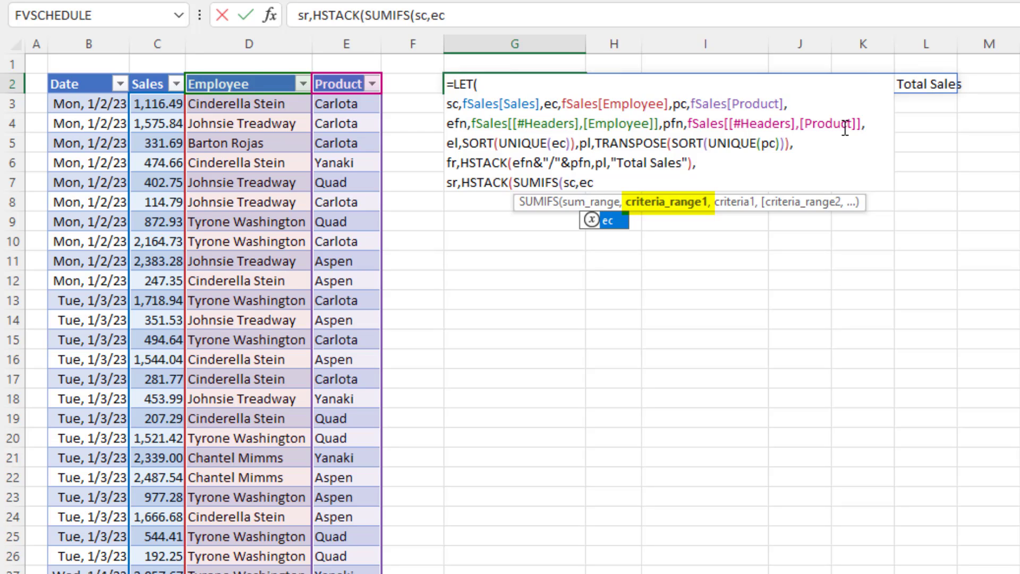
pyautogui.write(',')
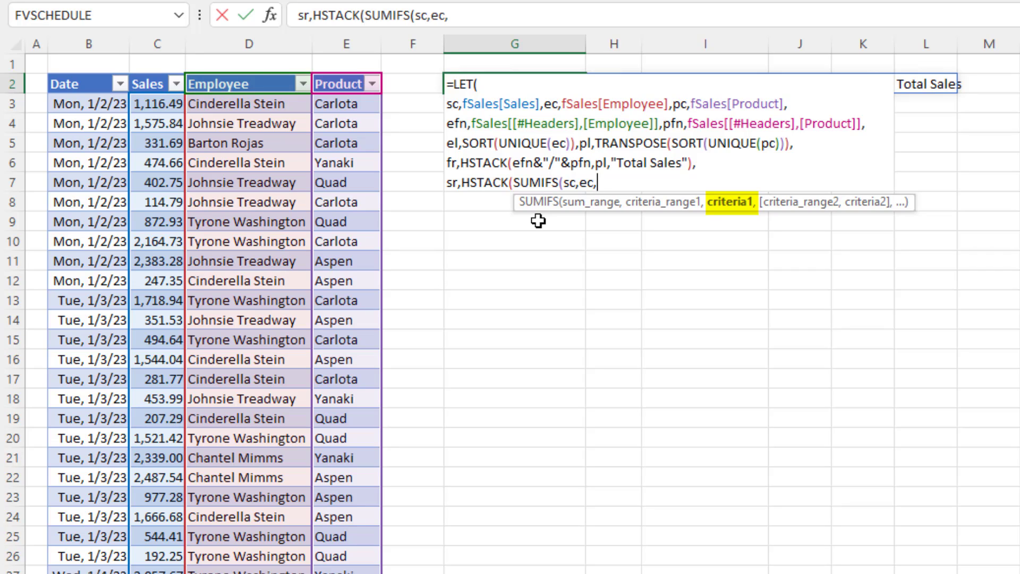
pyautogui.write('el')
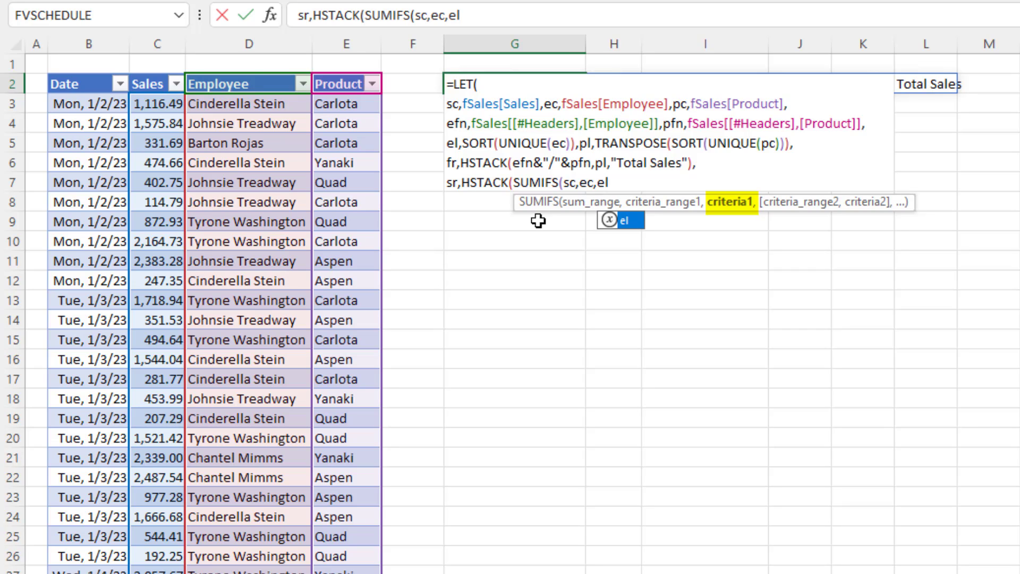
pyautogui.write(',')
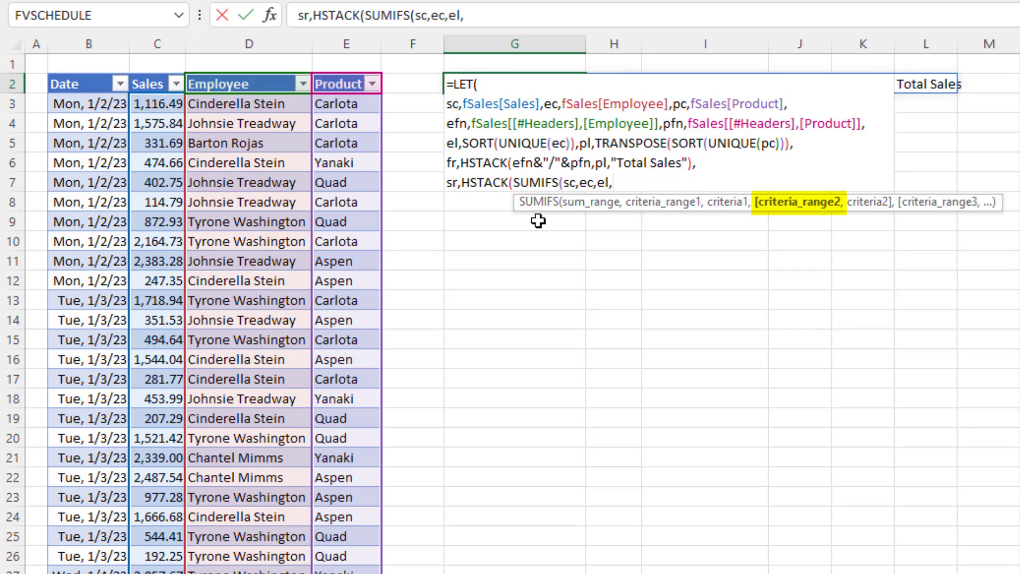
pyautogui.write('pc')
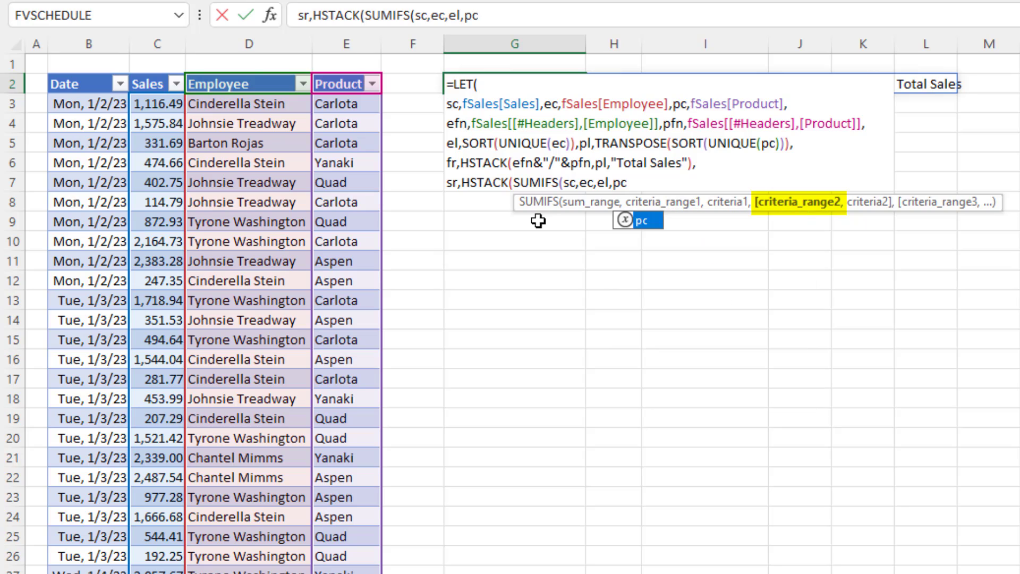
pyautogui.write(',')
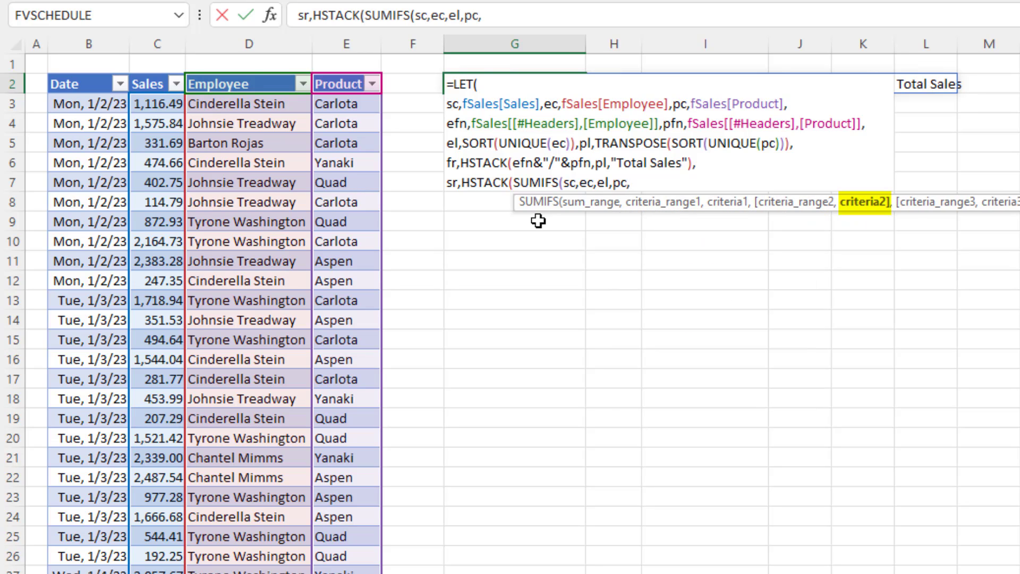
pyautogui.write('pl')
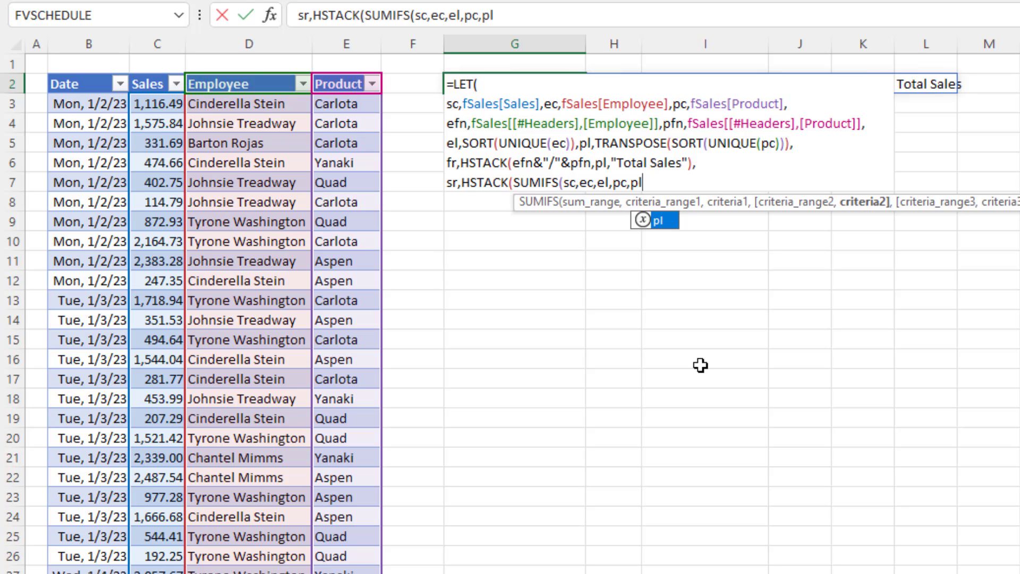
pyautogui.write(')')
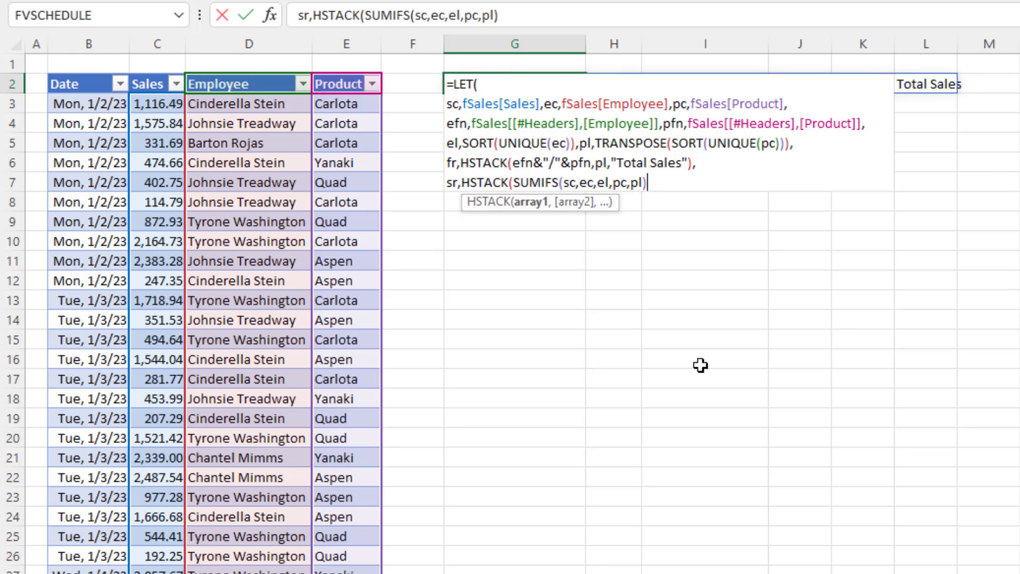
# Step: Close the HSTACK, return sr as the LET formula's output, and enter the formula
pyautogui.write(')')
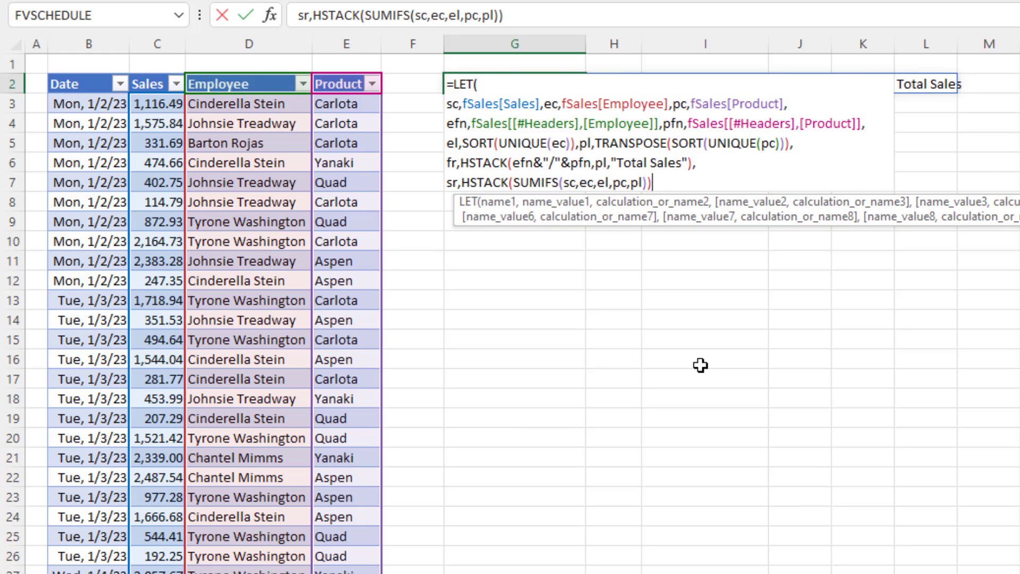
pyautogui.write(',sr)')
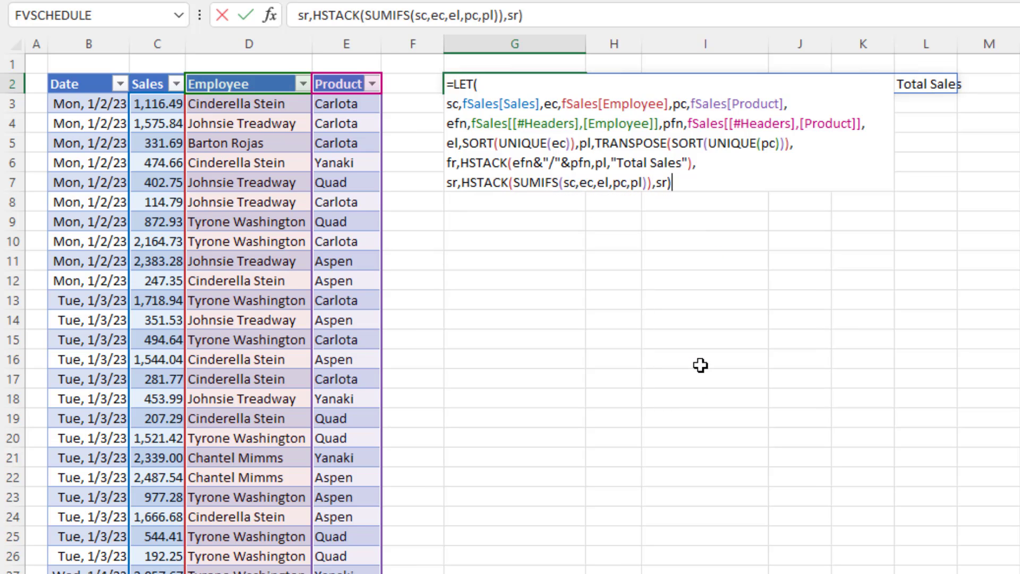
pyautogui.press('Return')
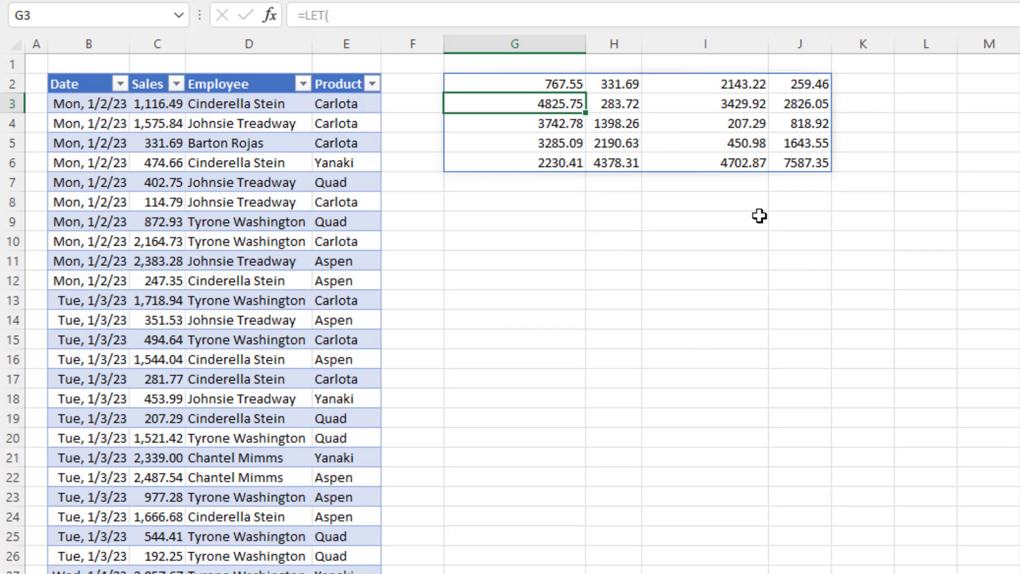
# Step: Insert el as the first array of the HSTACK in sr, before the SUMIFS, and enter the G2 formula
pyautogui.click(538, 84)
pyautogui.press('F2')
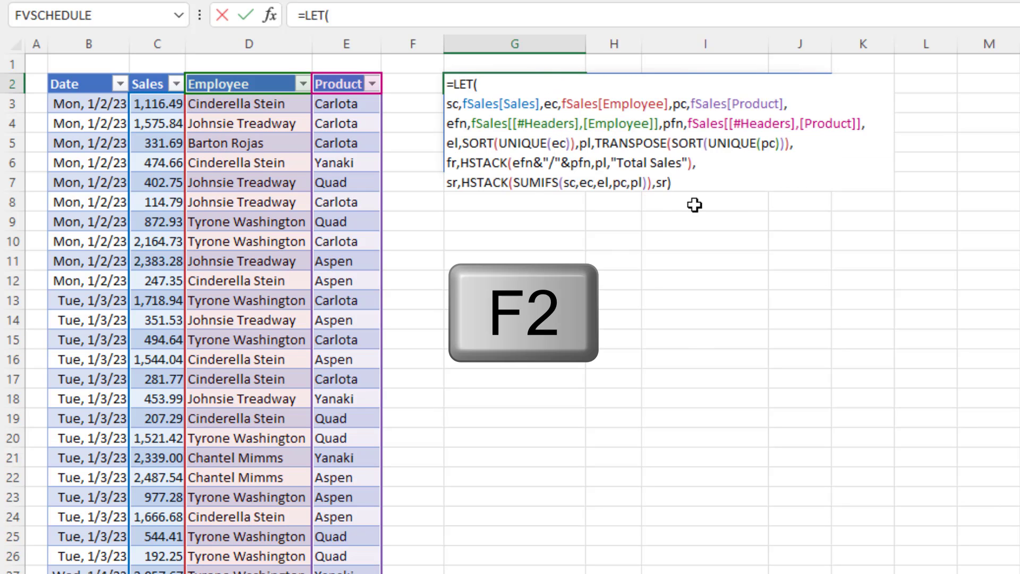
pyautogui.click(516, 187)
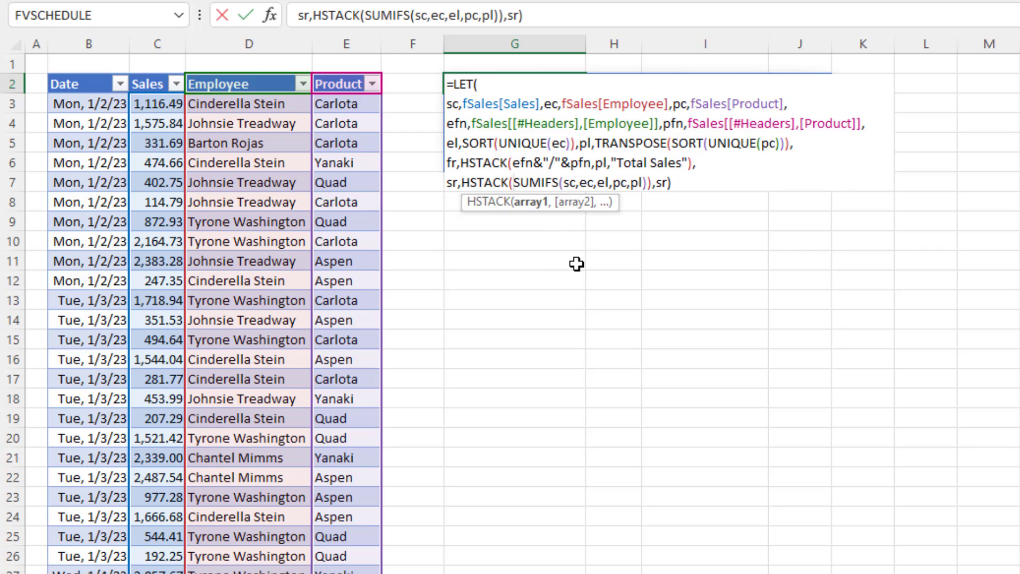
pyautogui.write('el,')
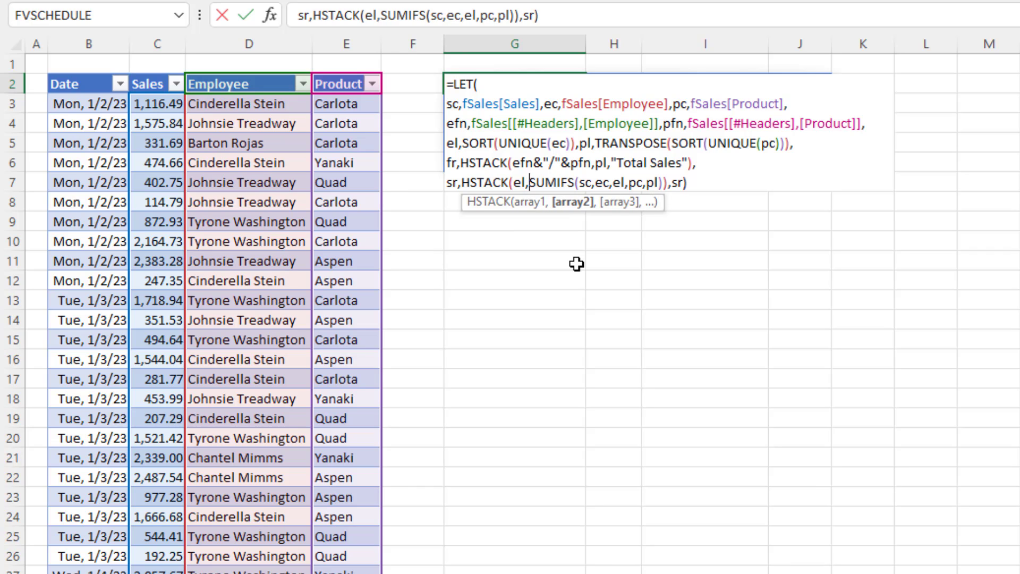
pyautogui.press('Return')
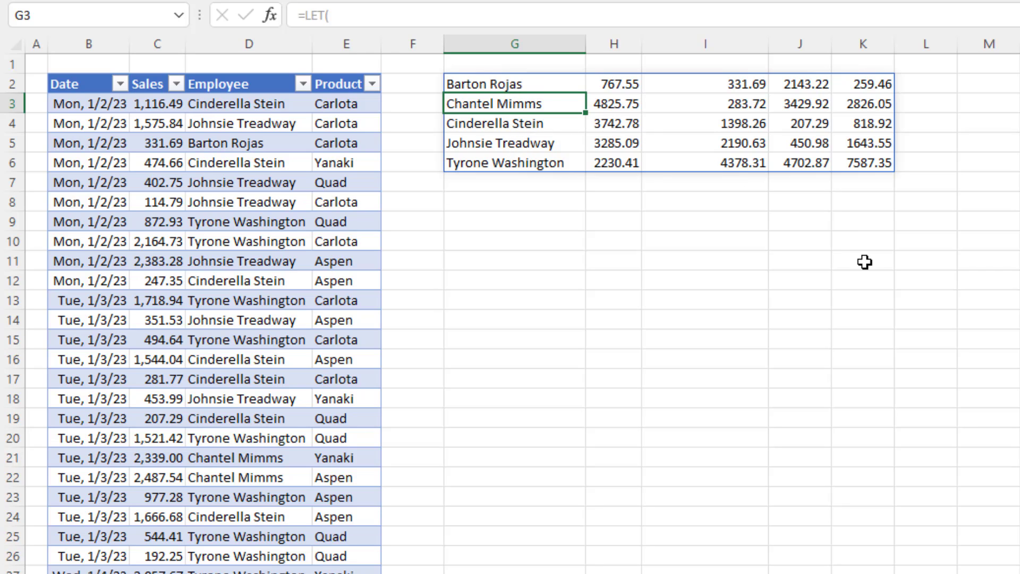
# Step: Add SUMIFS(sc,ec,el) as the third array of the HSTACK in sr and enter the G2 formula
pyautogui.doubleClick(565, 80)
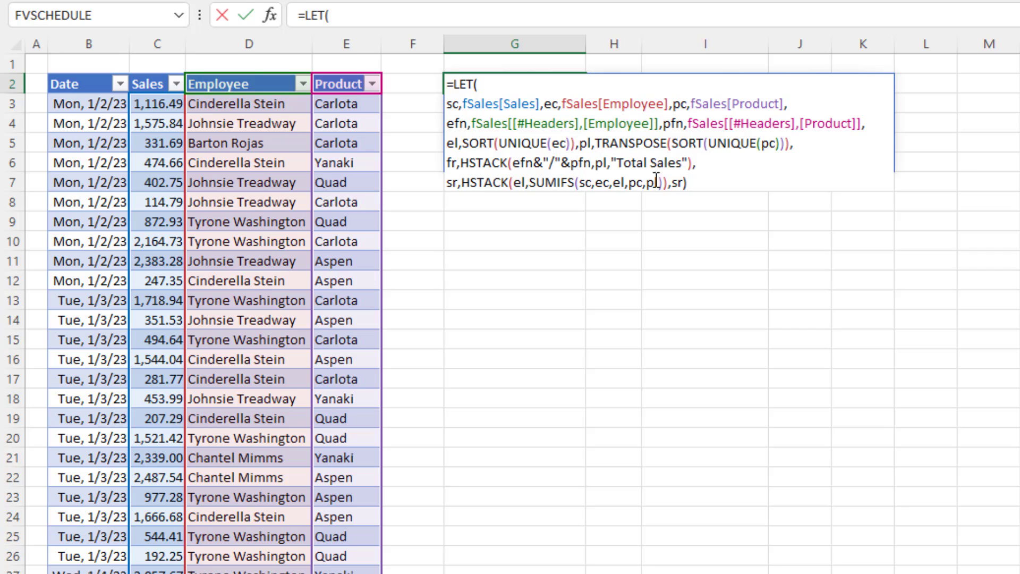
pyautogui.click(664, 186)
pyautogui.write(',)')
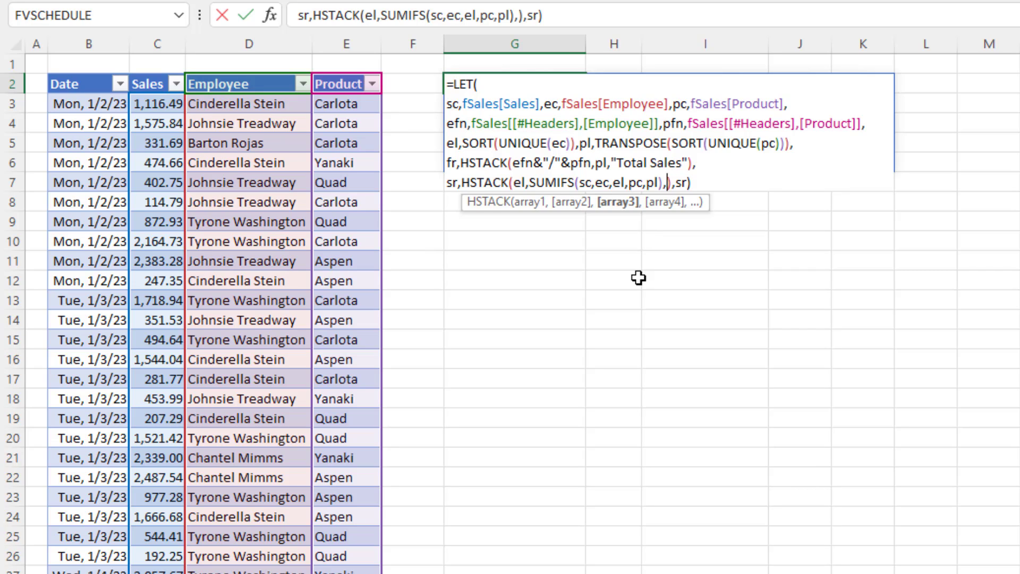
pyautogui.write('sumifs')
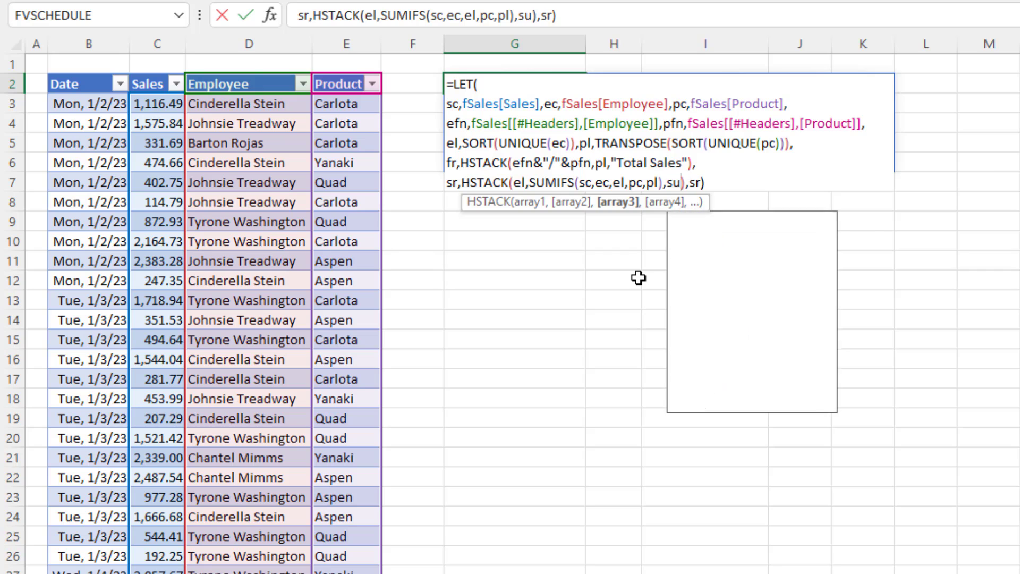
pyautogui.press('Tab')
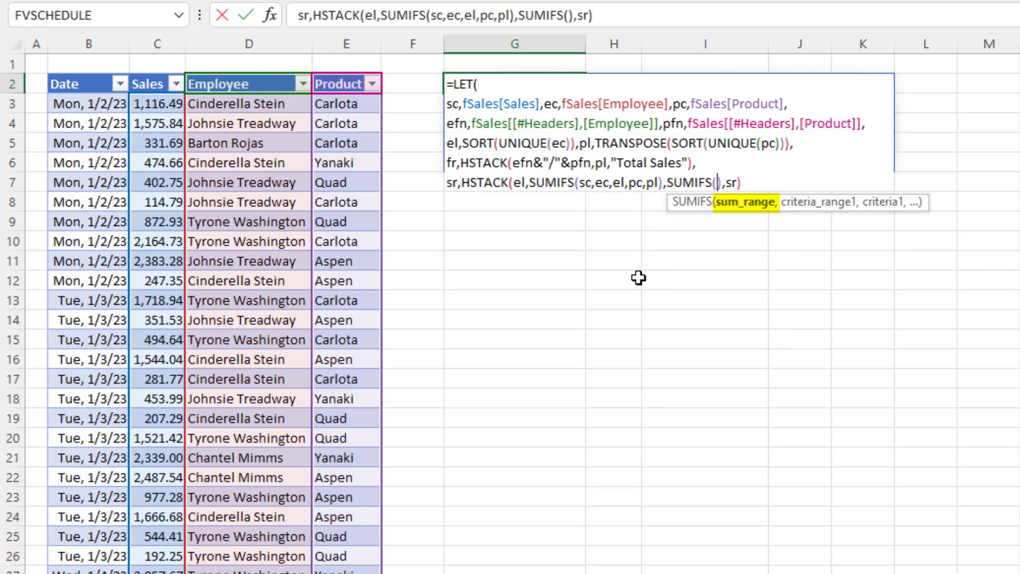
pyautogui.write('sc')
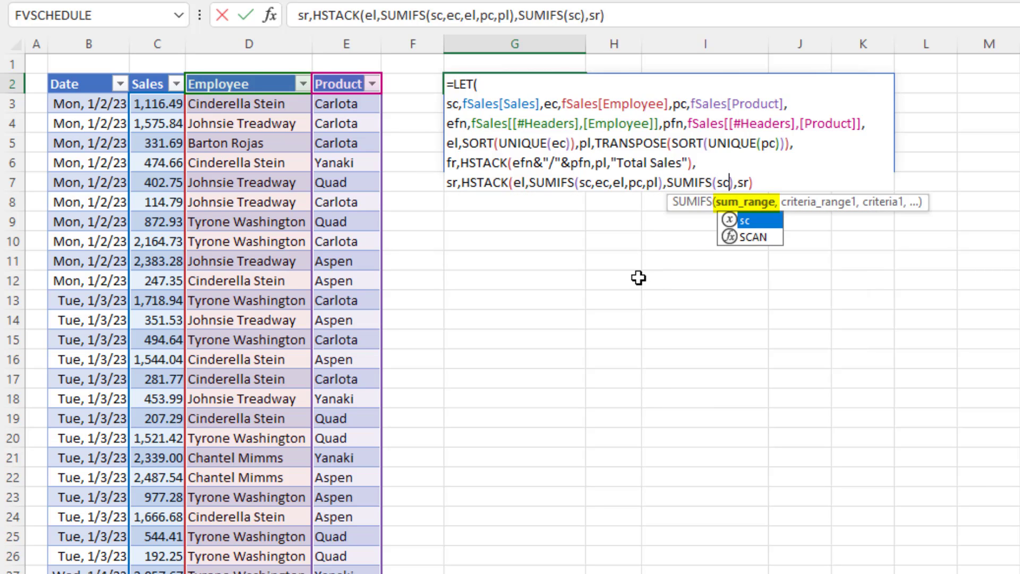
pyautogui.write(',ec')
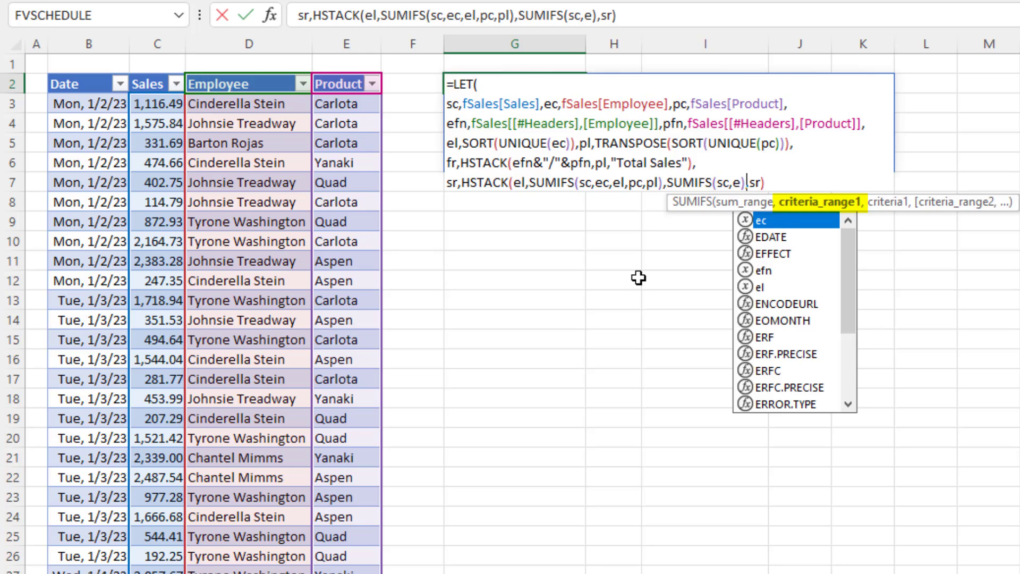
pyautogui.write(',')
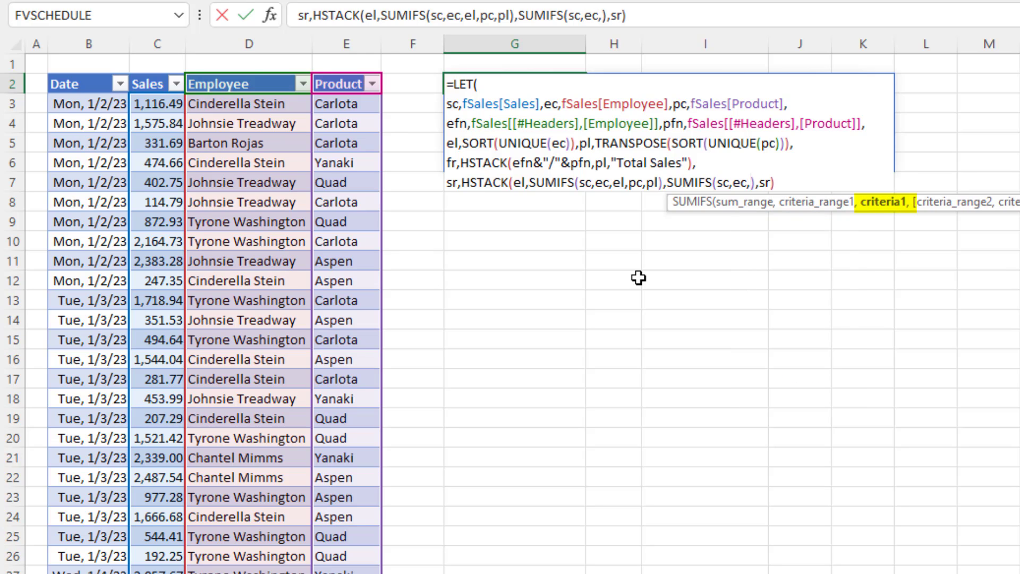
pyautogui.write('el')
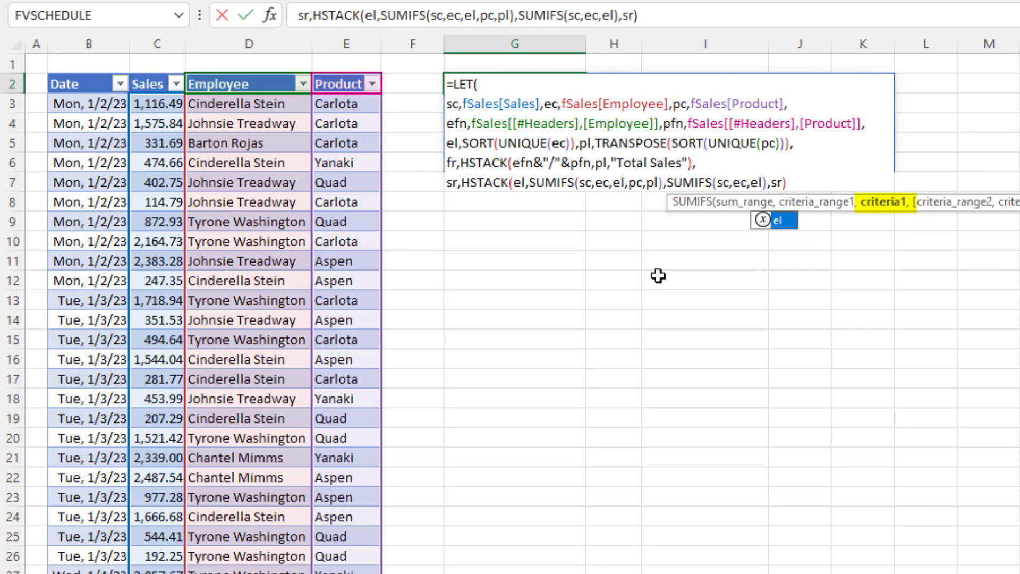
pyautogui.write(')')
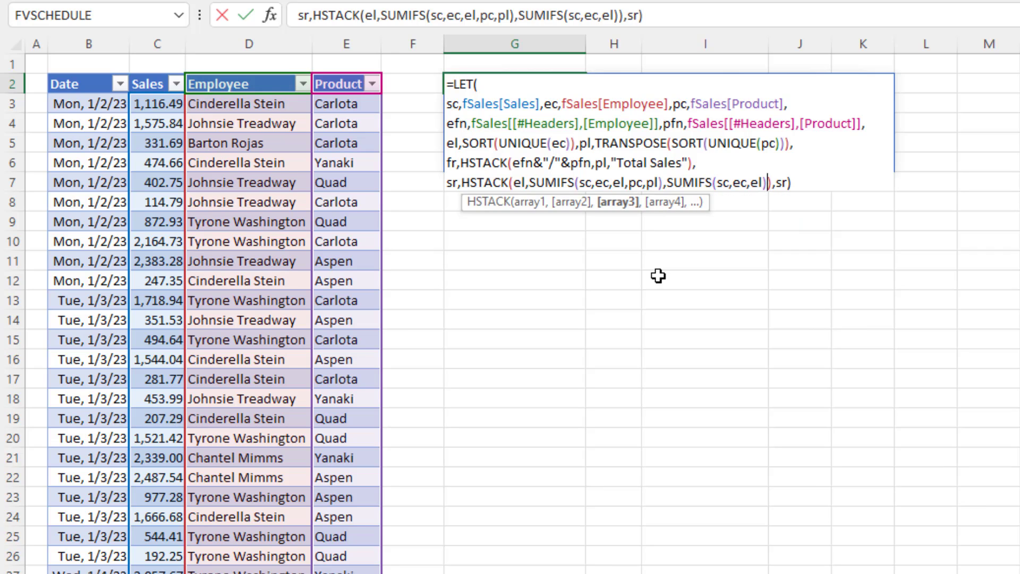
pyautogui.press('Return')
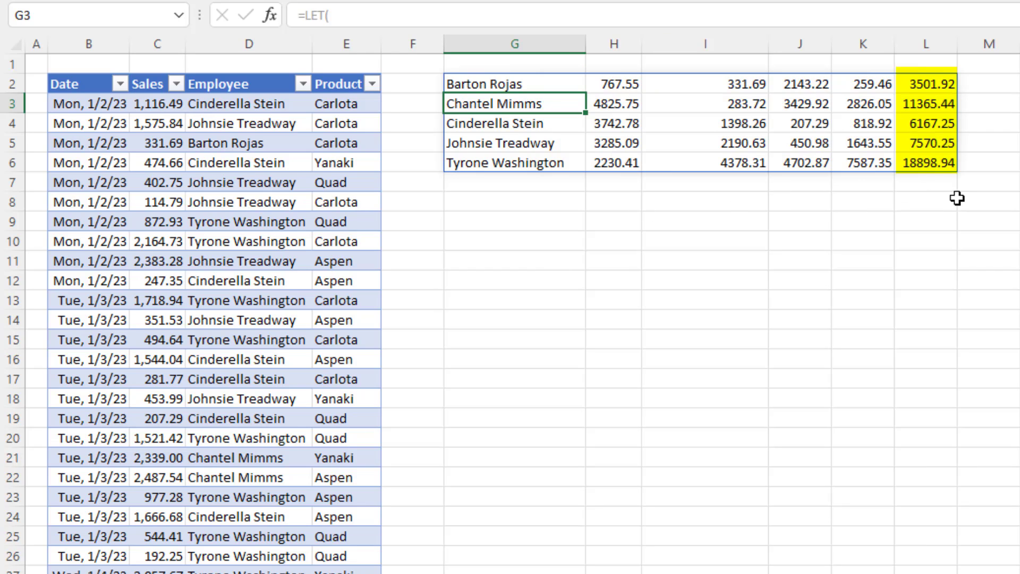
# Step: Remove the final sr output from the G2 LET formula and start a new line after the sr definition
pyautogui.click(505, 85)
pyautogui.press('F2')
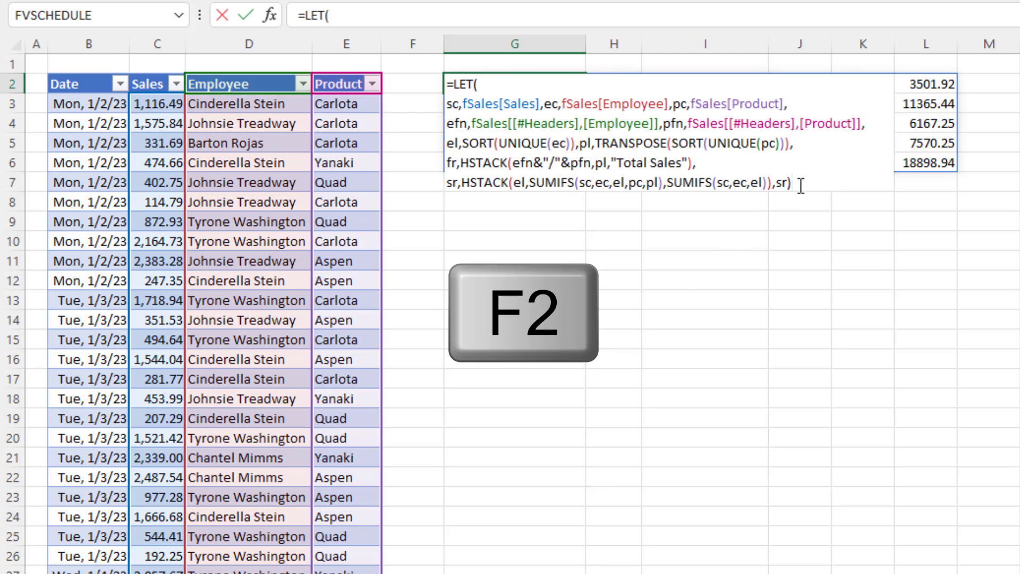
pyautogui.press('BackSpace')
pyautogui.press('BackSpace')
pyautogui.press('BackSpace')
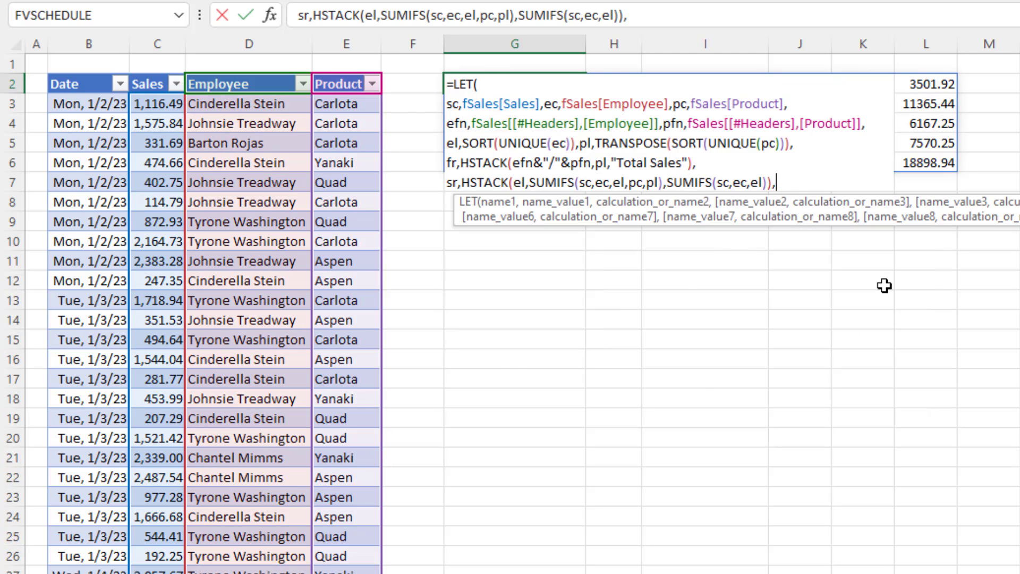
pyautogui.hotkey('alt', 'Return')
# Step: Define the variable tr as an HSTACK with "Total Sales" as its first array
pyautogui.write('t')
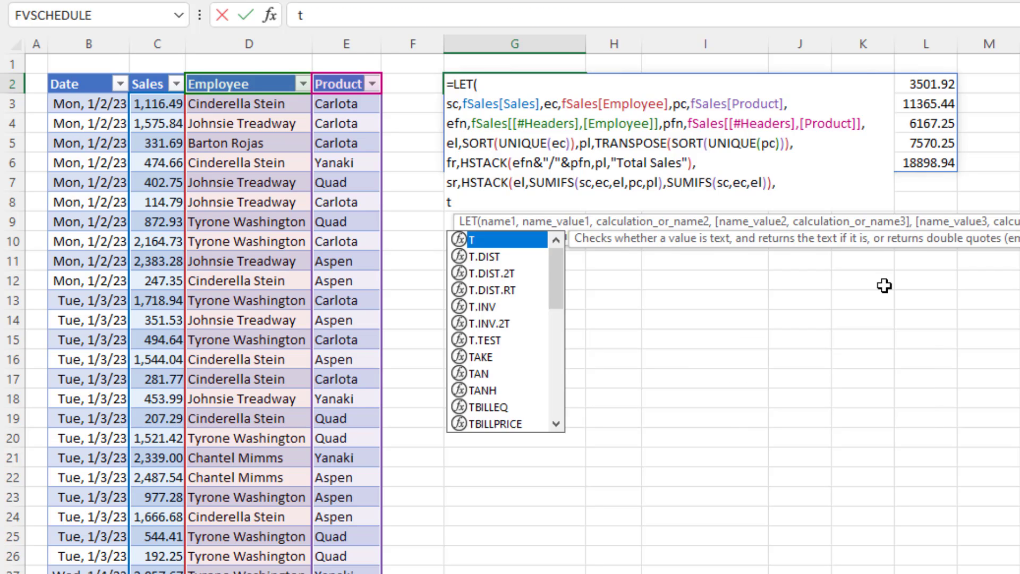
pyautogui.write('r,hs')
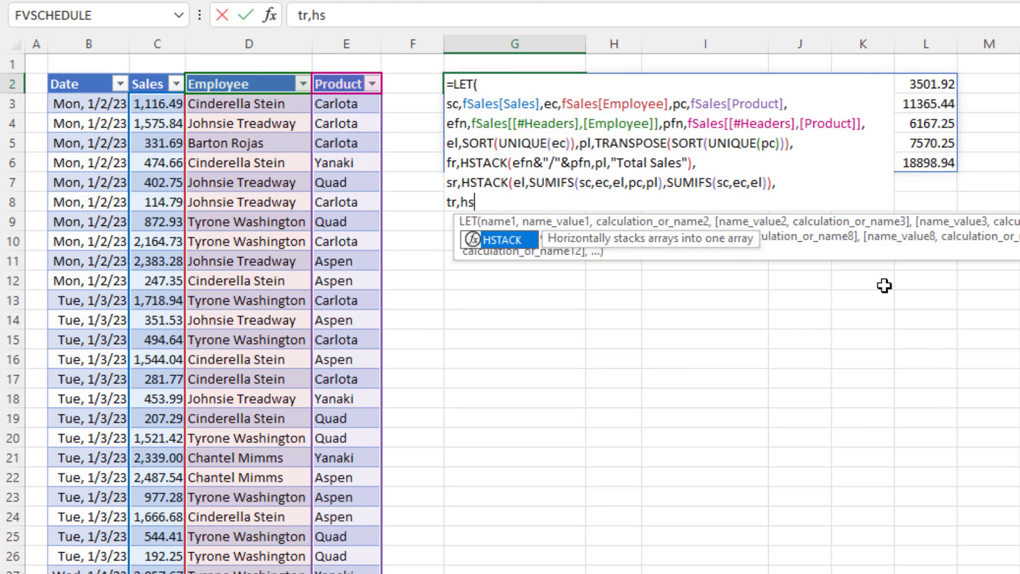
pyautogui.press('Tab')
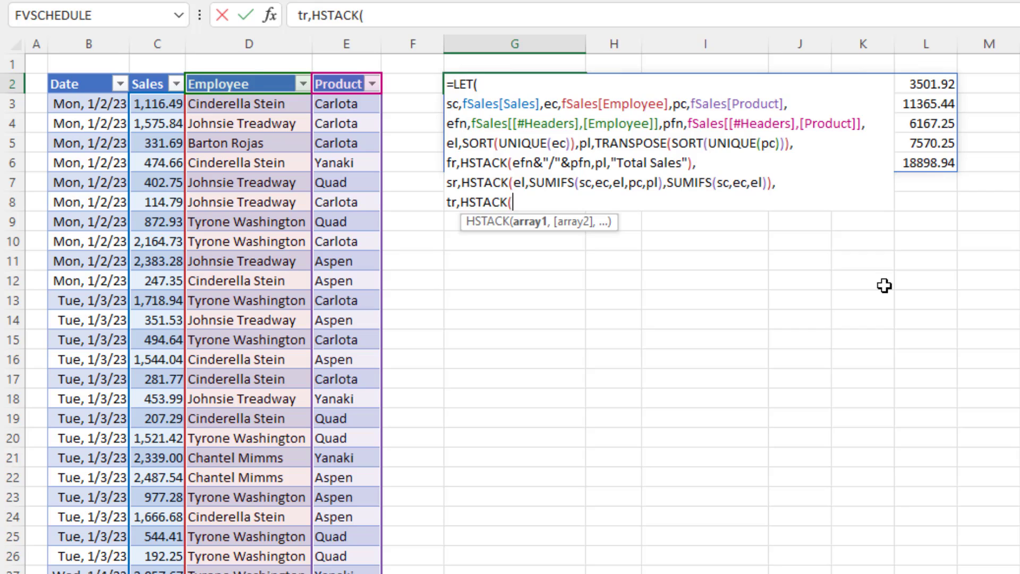
pyautogui.write('"Total')
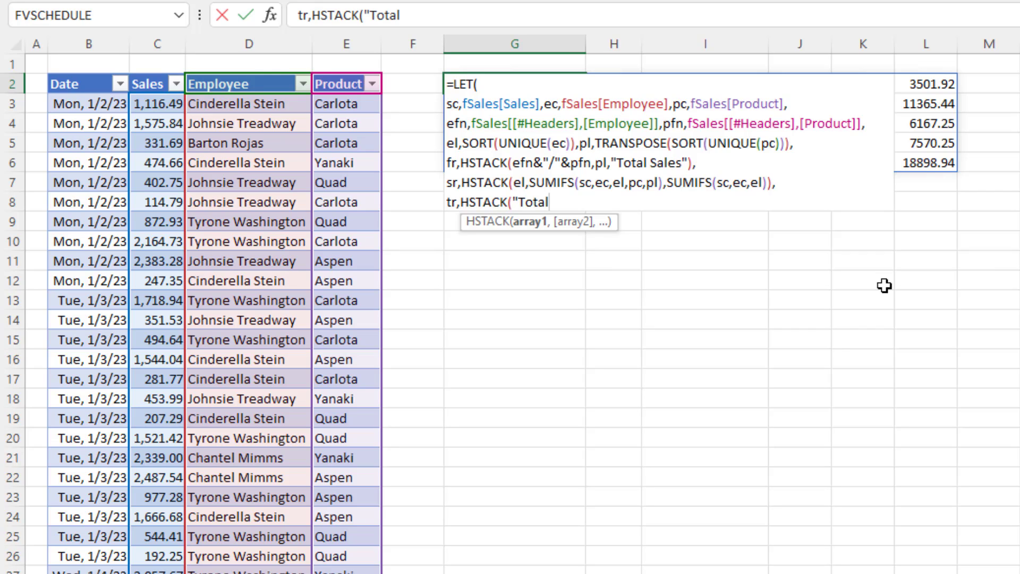
pyautogui.write(' Sales')
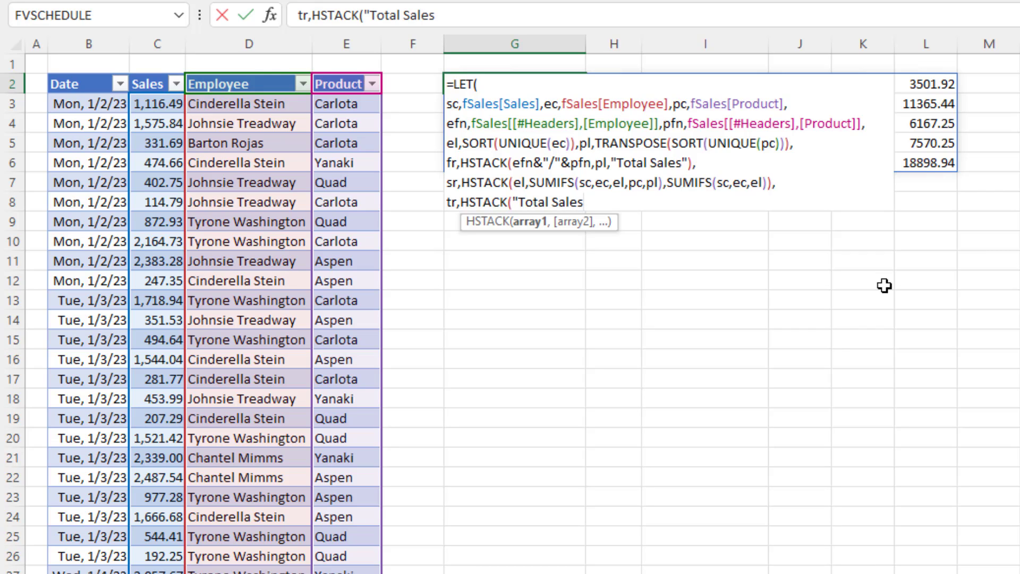
pyautogui.write('",')
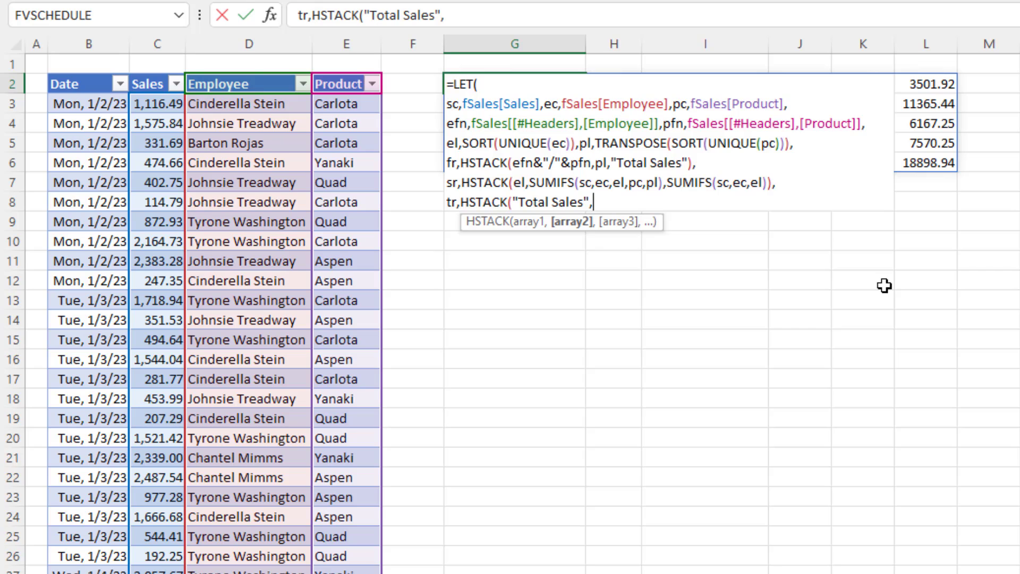
# Step: Add SUMIFS(sc,pc,pl) as the second array of the HSTACK in tr
pyautogui.write('sumifs')
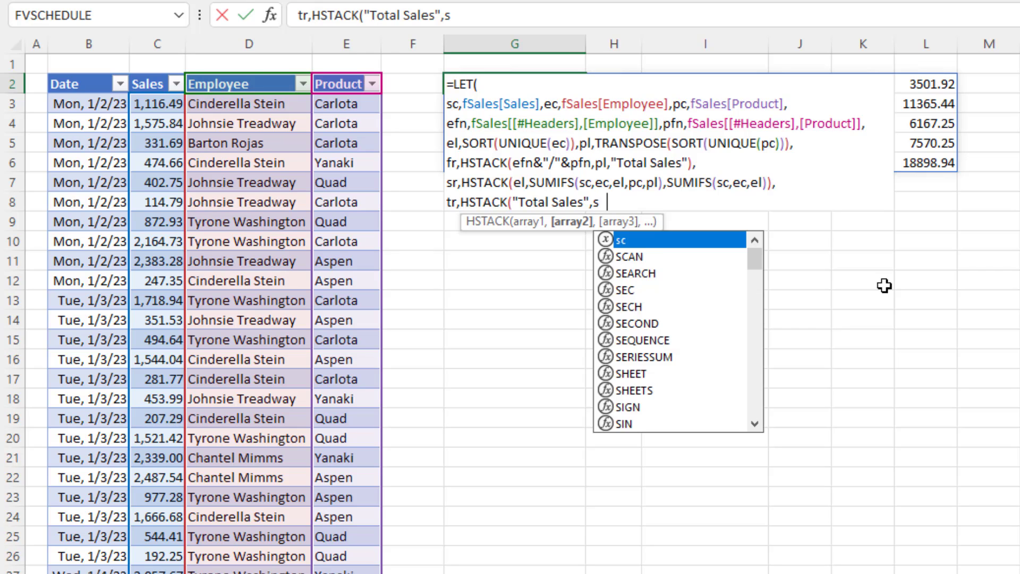
pyautogui.press('Tab')
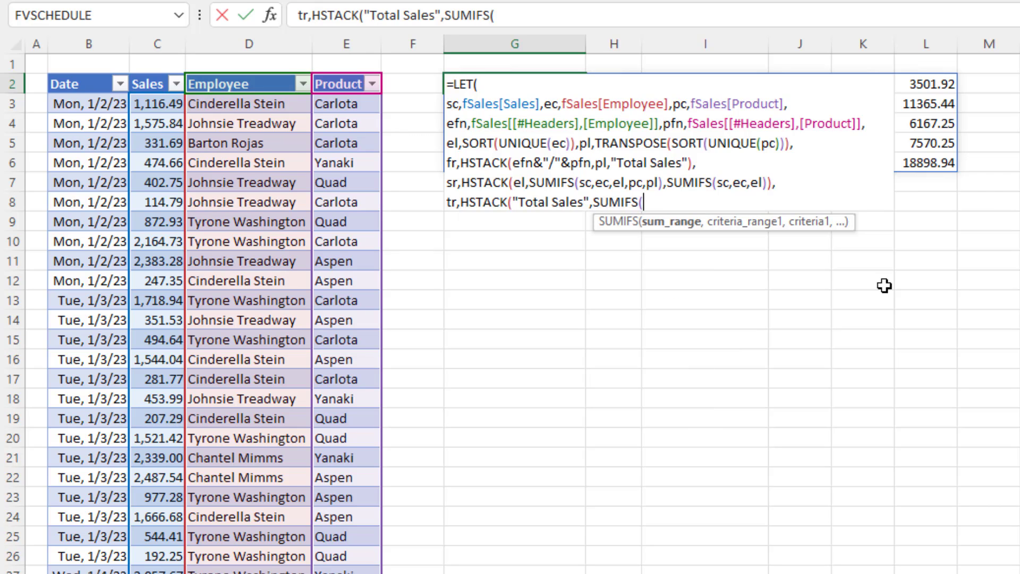
pyautogui.write('sc')
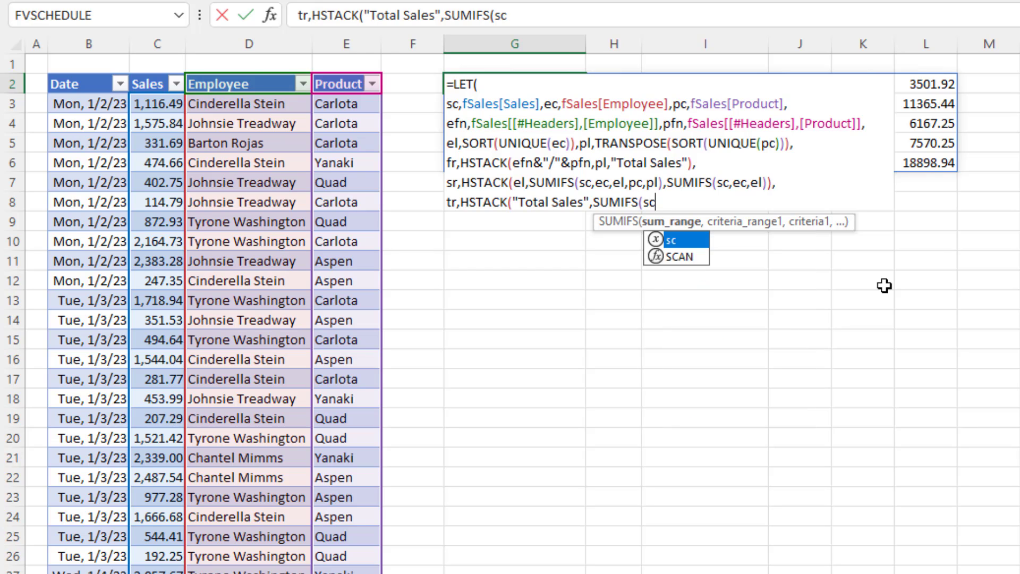
pyautogui.write(',pc')
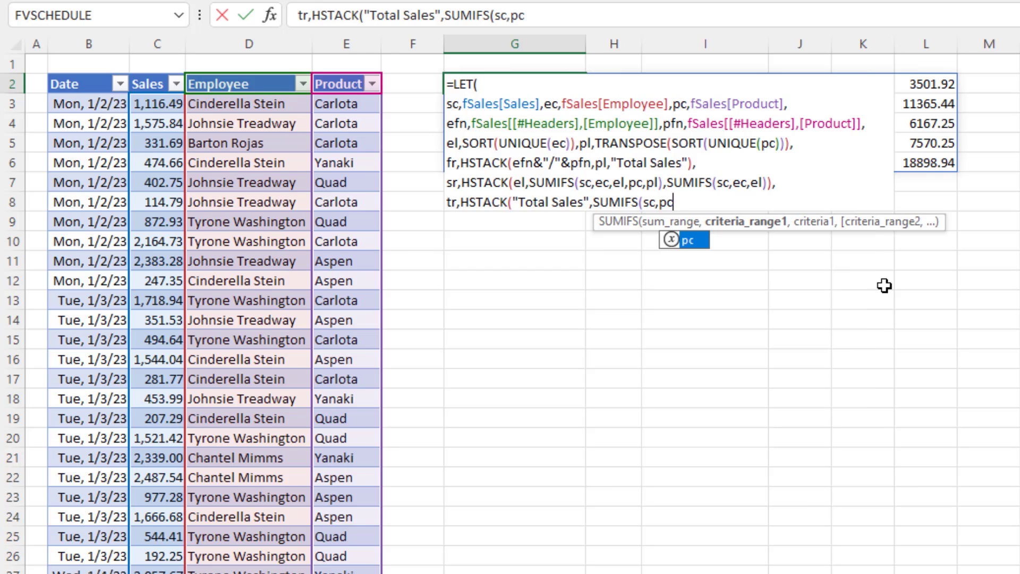
pyautogui.write(',')
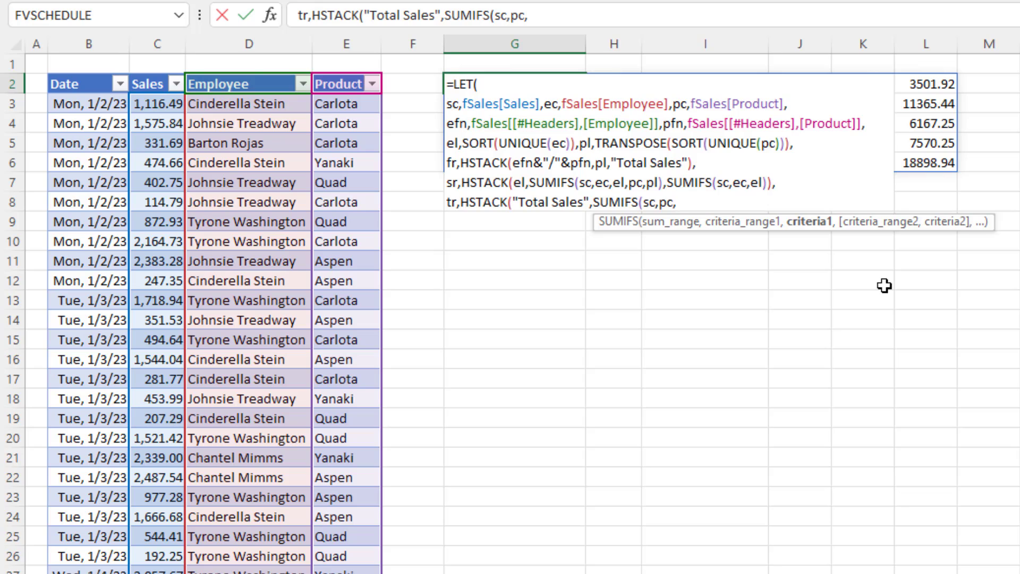
pyautogui.write('pl')
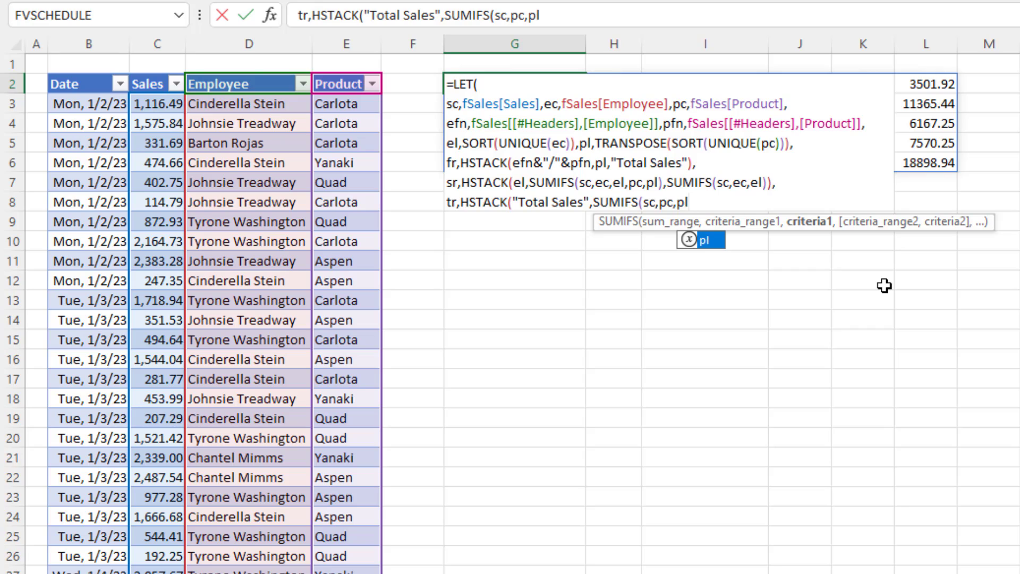
pyautogui.write(')')
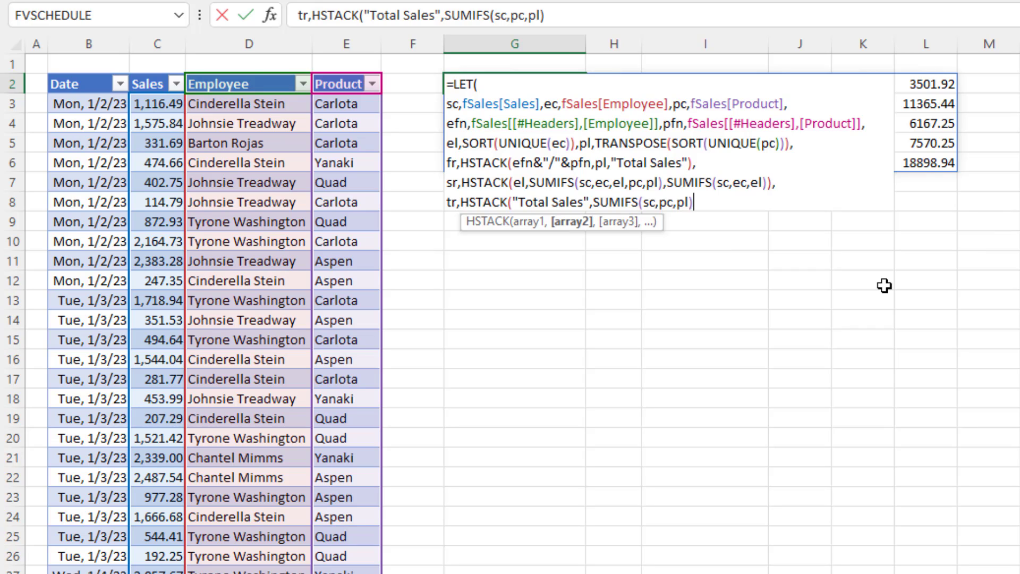
# Step: Close the HSTACK, return tr as the LET formula's output, and enter the formula
pyautogui.write(')')
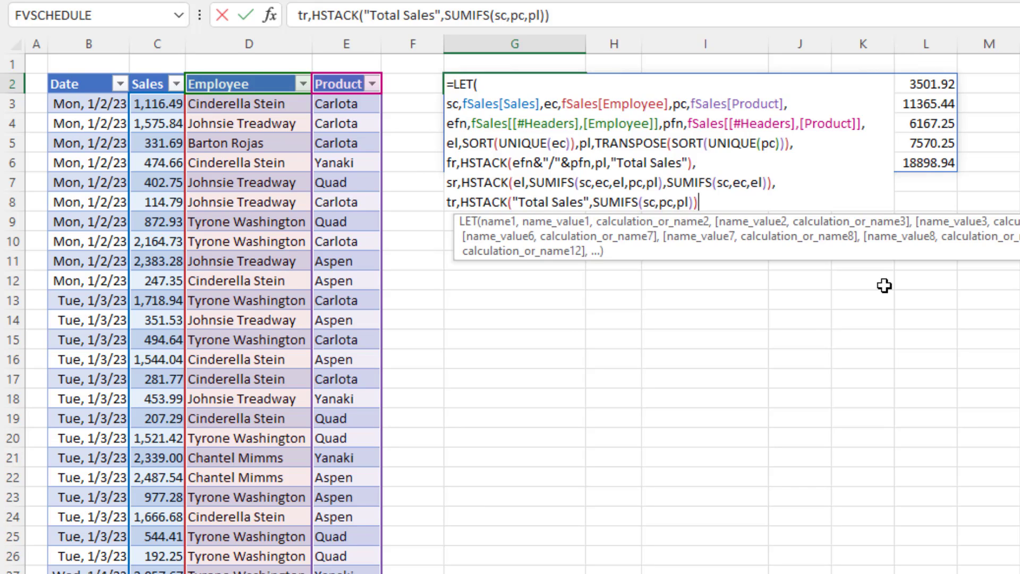
pyautogui.write(',')
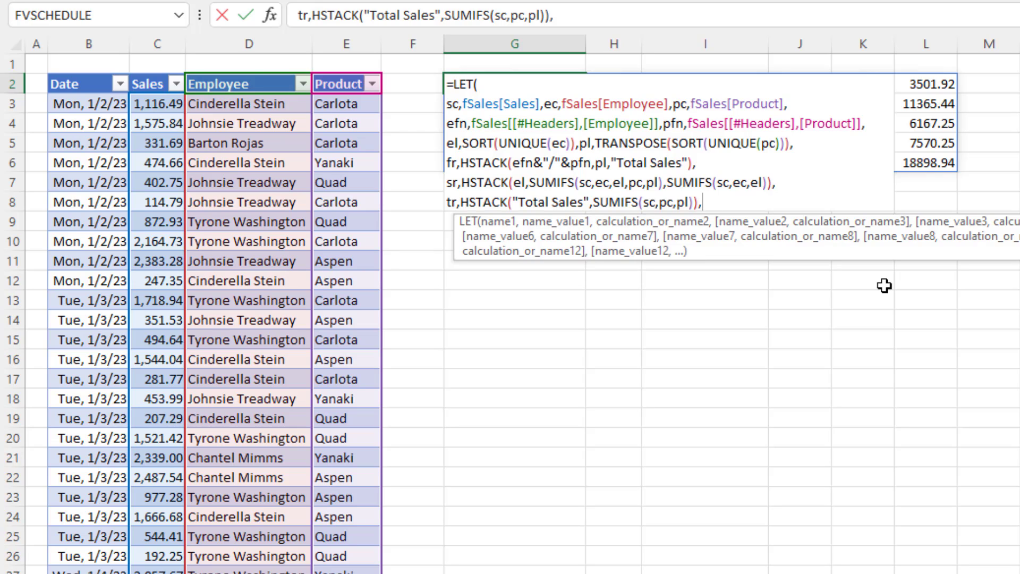
pyautogui.write('tr')
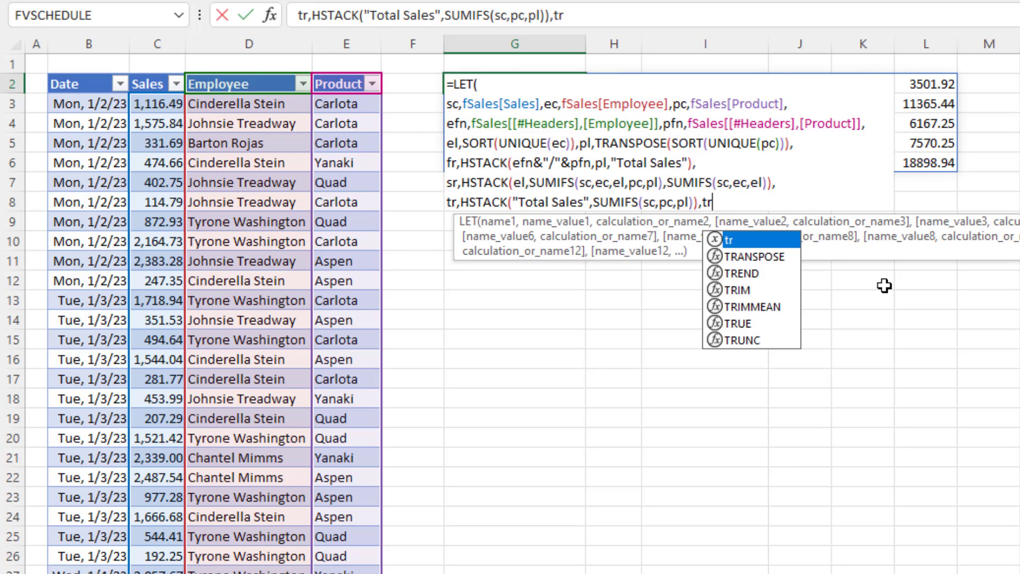
pyautogui.write(')')
pyautogui.press('Return')
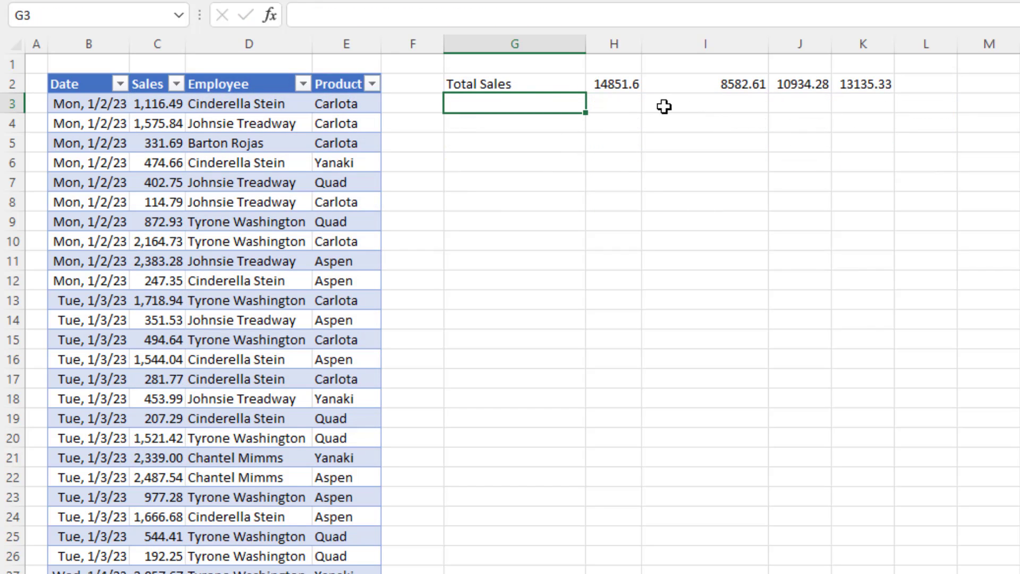
# Step: Add SUM(sc) as the third array of the HSTACK in tr and enter the G2 formula
pyautogui.click(548, 89)
pyautogui.press('F2')
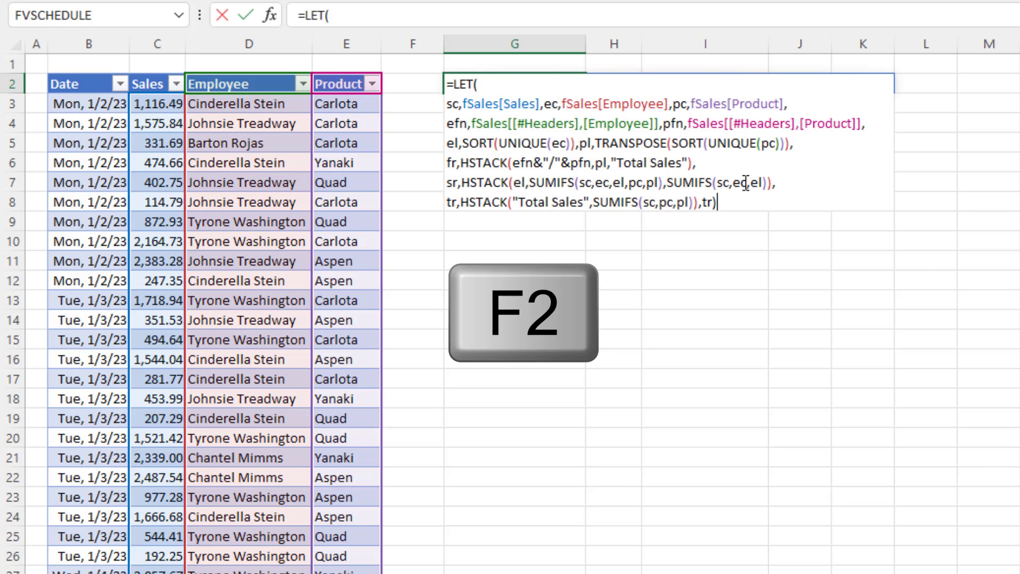
pyautogui.click(694, 204)
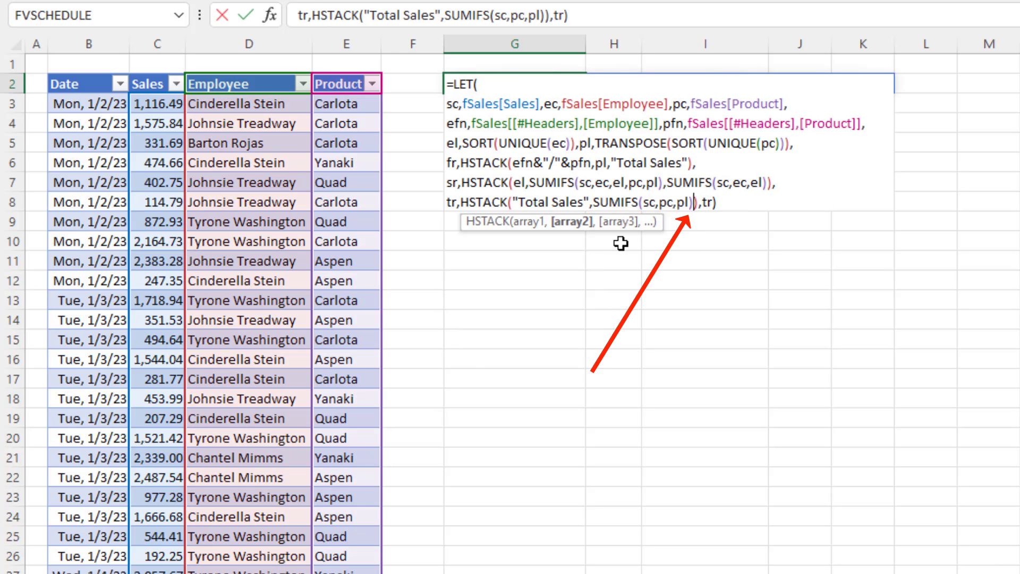
pyautogui.write(',')
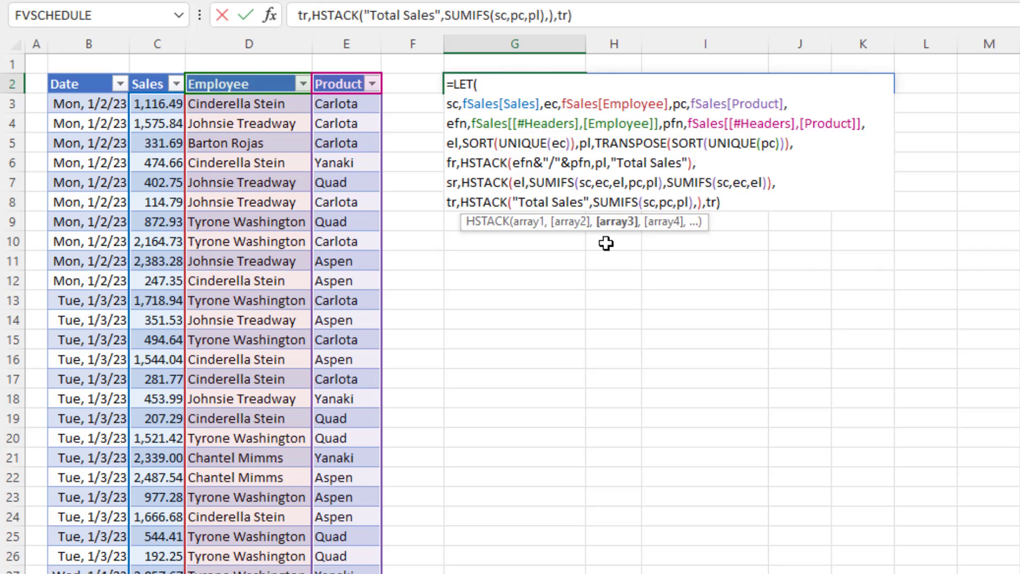
pyautogui.write('sum(sc')
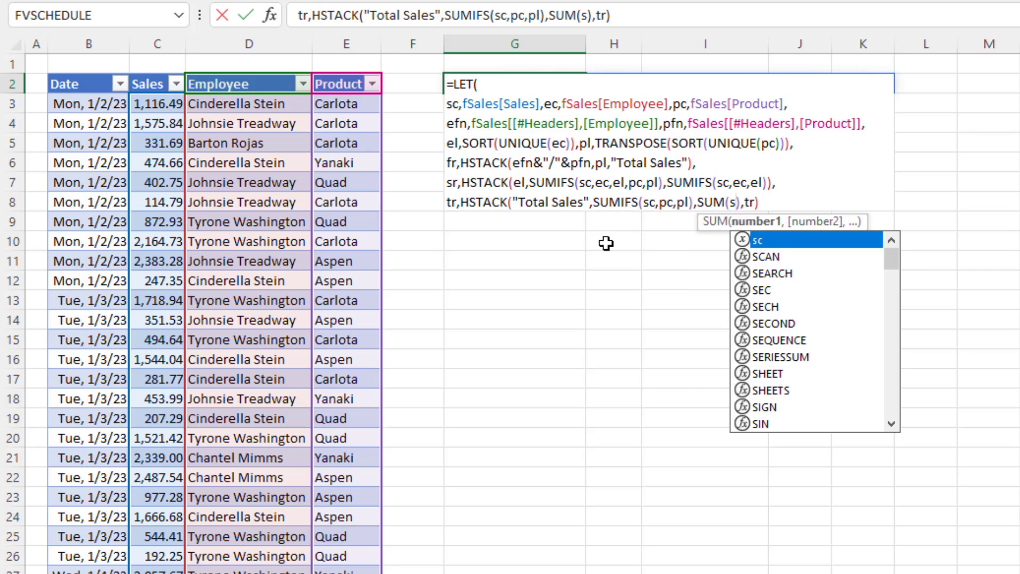
pyautogui.write(')')
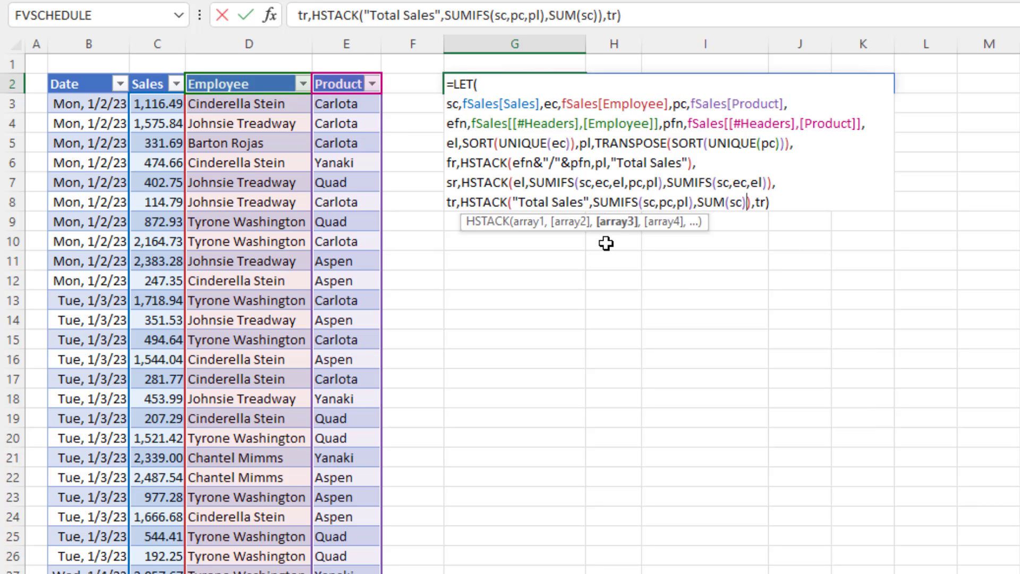
pyautogui.hotkey('ctrl', 'Return')
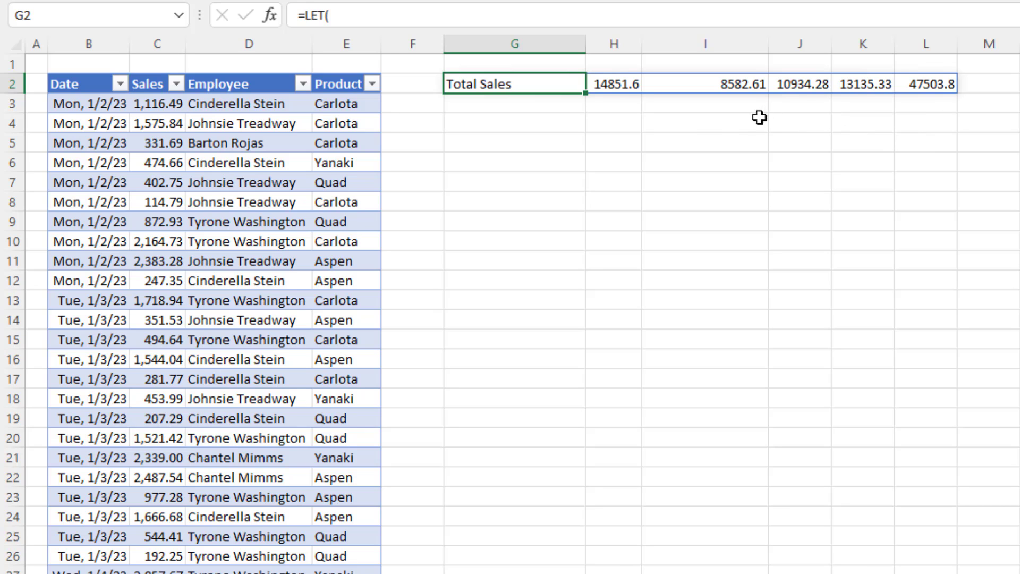
# Step: Remove the final tr output from the G2 LET formula and start a new line after the tr definition
pyautogui.press('F2')
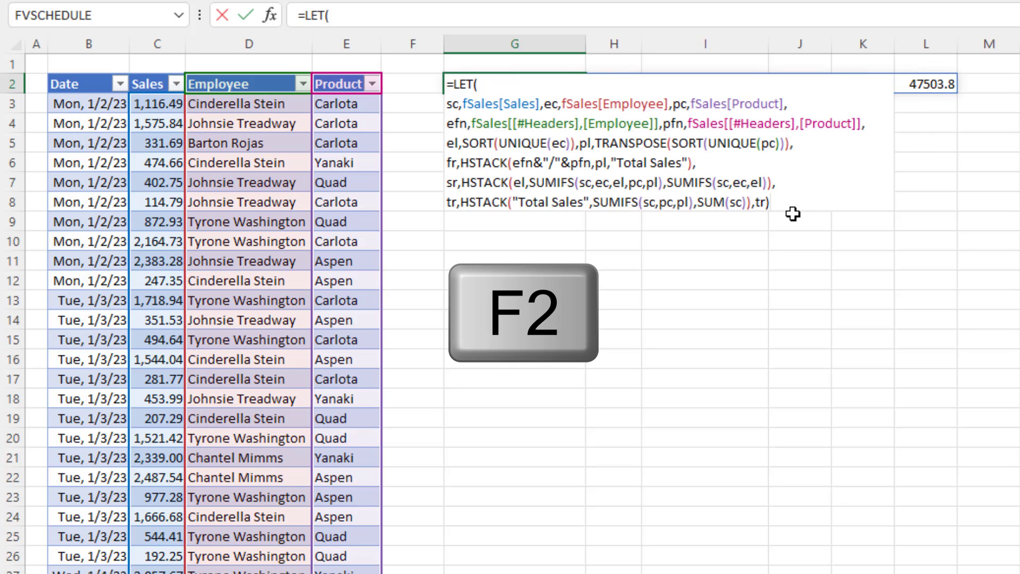
pyautogui.press('BackSpace')
pyautogui.press('BackSpace')
pyautogui.press('BackSpace')
pyautogui.hotkey('alt', 'Return')
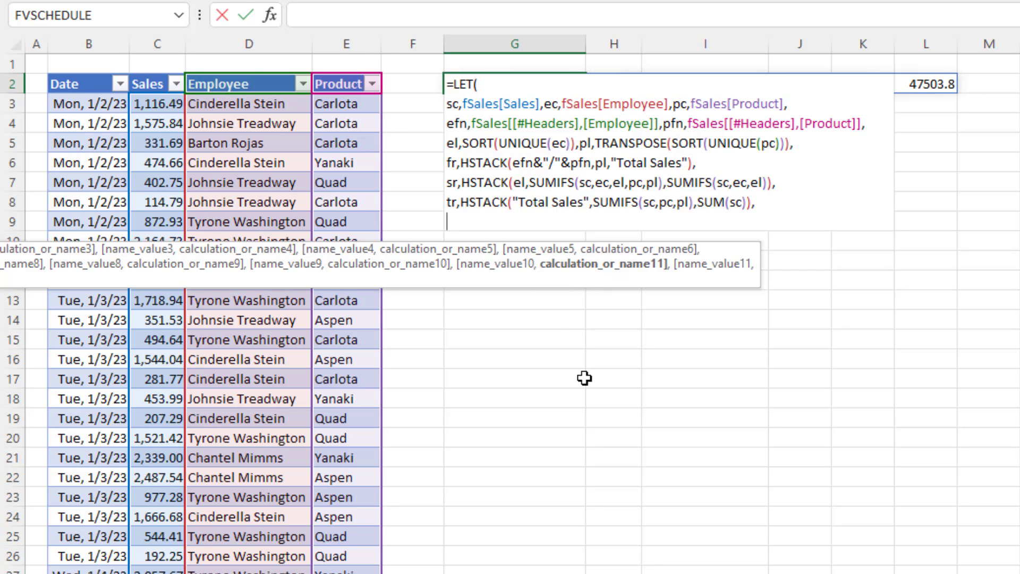
# Step: Return VSTACK(fr,sr,tr) as the LET formula's final output and enter the formula
pyautogui.write('vs')
pyautogui.press('Tab')
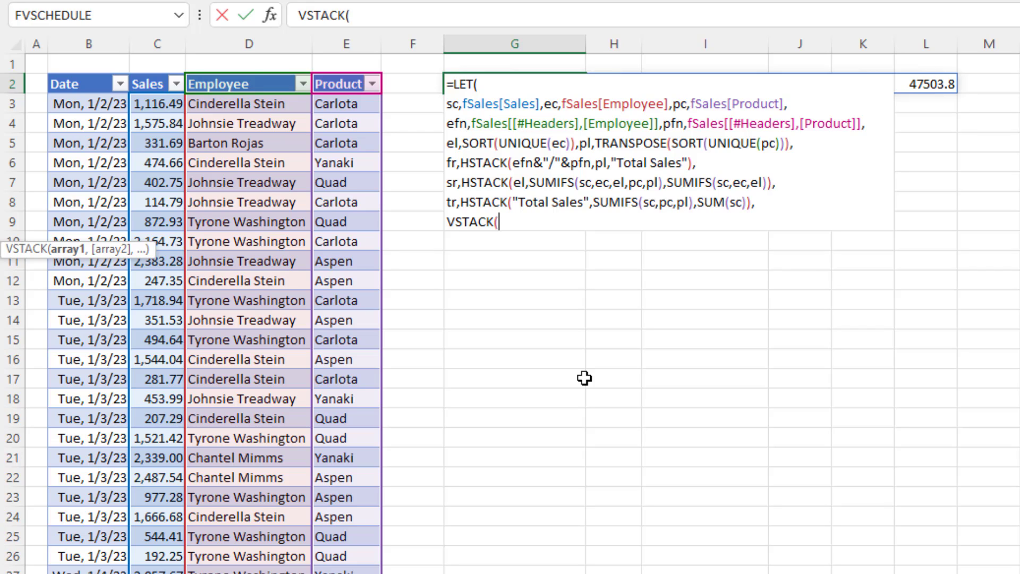
pyautogui.write('fr')
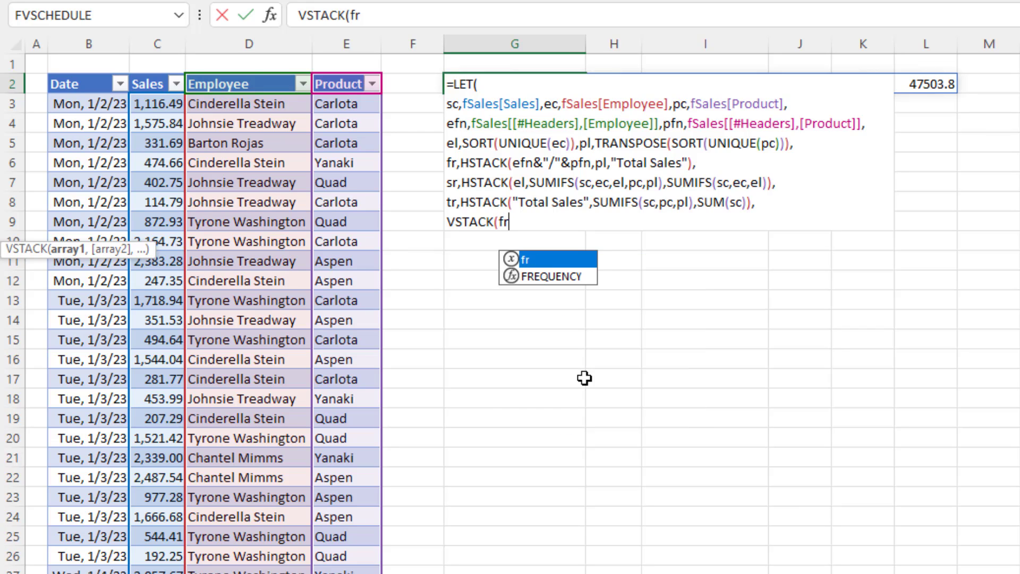
pyautogui.write(',sr')
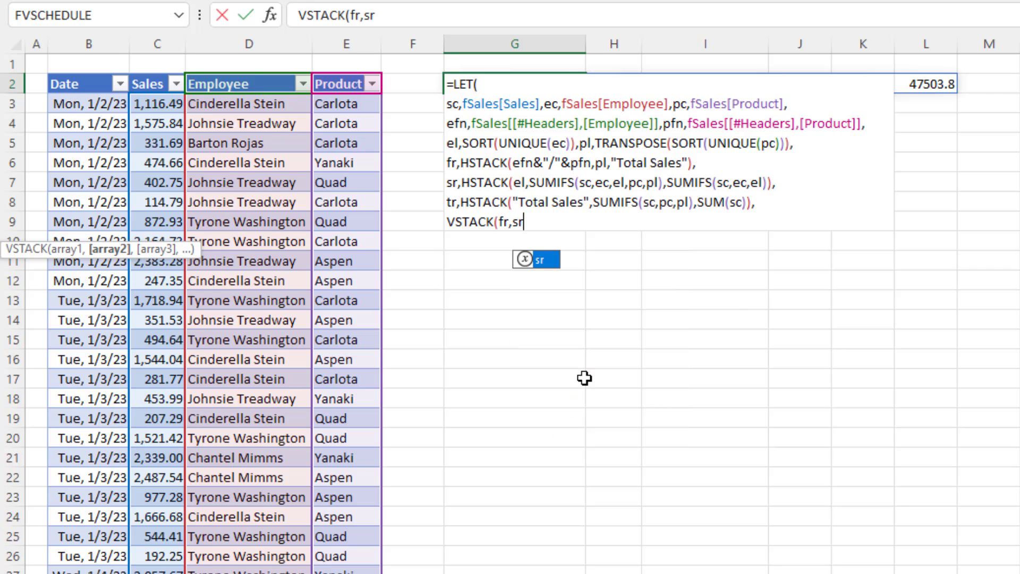
pyautogui.write(',tr')
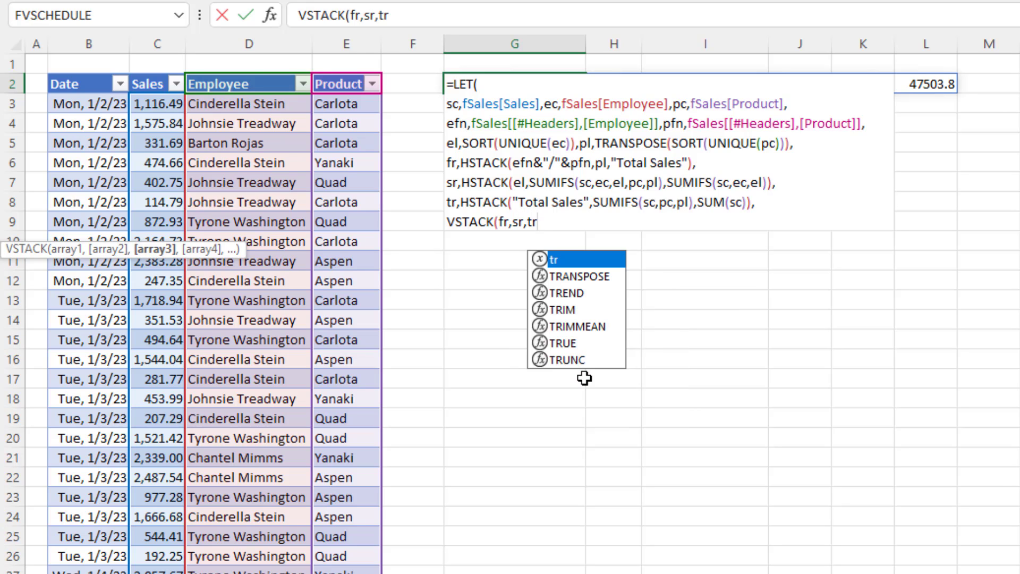
pyautogui.write(')')
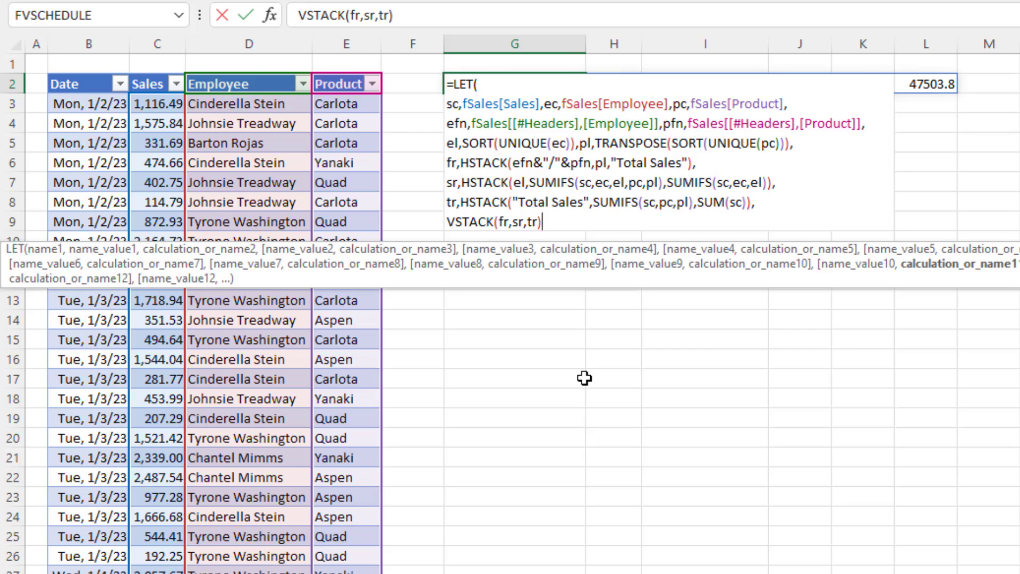
pyautogui.write(')')
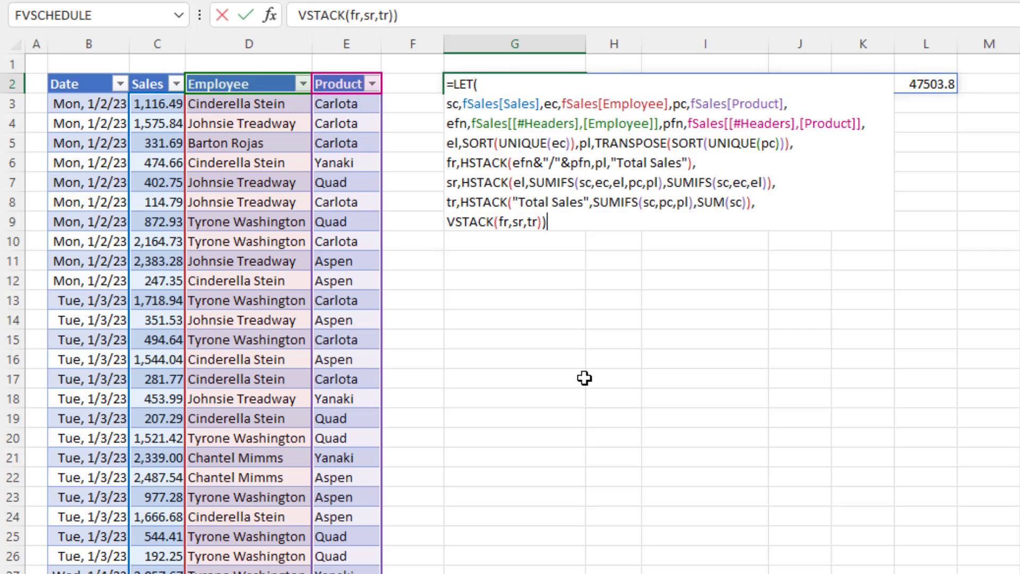
pyautogui.press('Return')
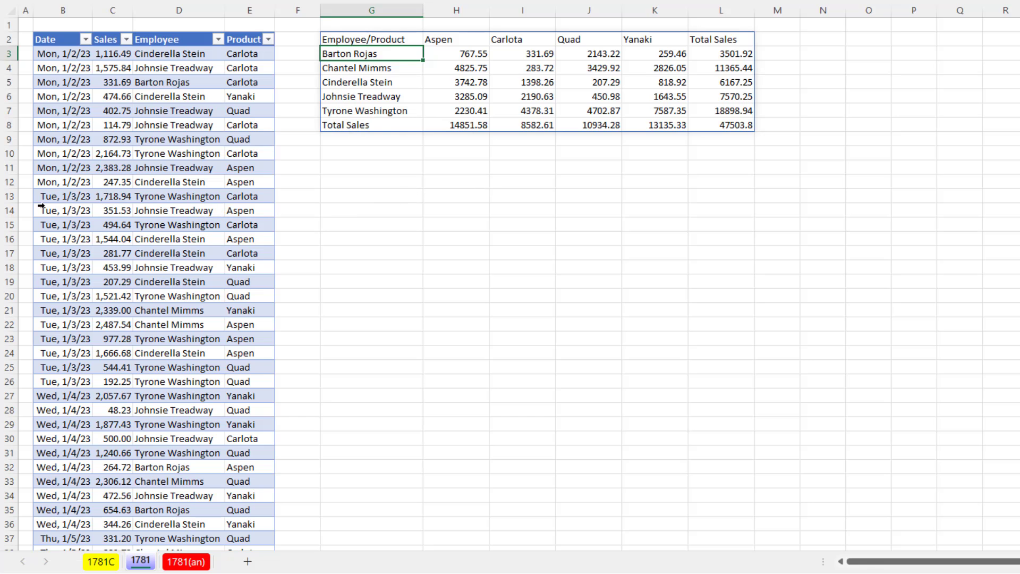
# Step: Hide worksheet rows 12 through 54, leaving only the first and last records of the fSales table in view
pyautogui.click(10, 183)
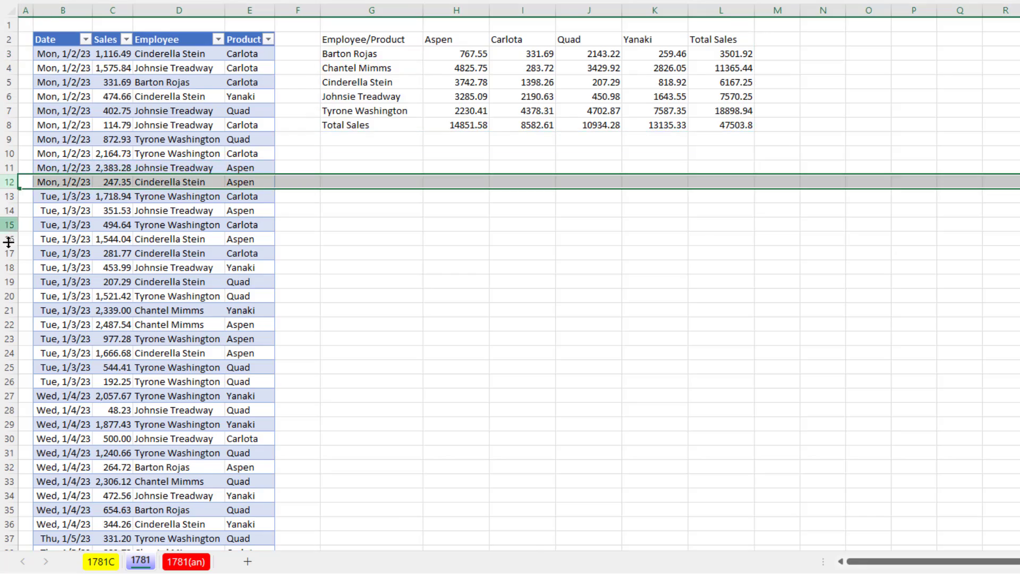
pyautogui.scroll(-10, 11, 239)
pyautogui.keyDown('shift'); pyautogui.click(9, 353); pyautogui.keyUp('shift')
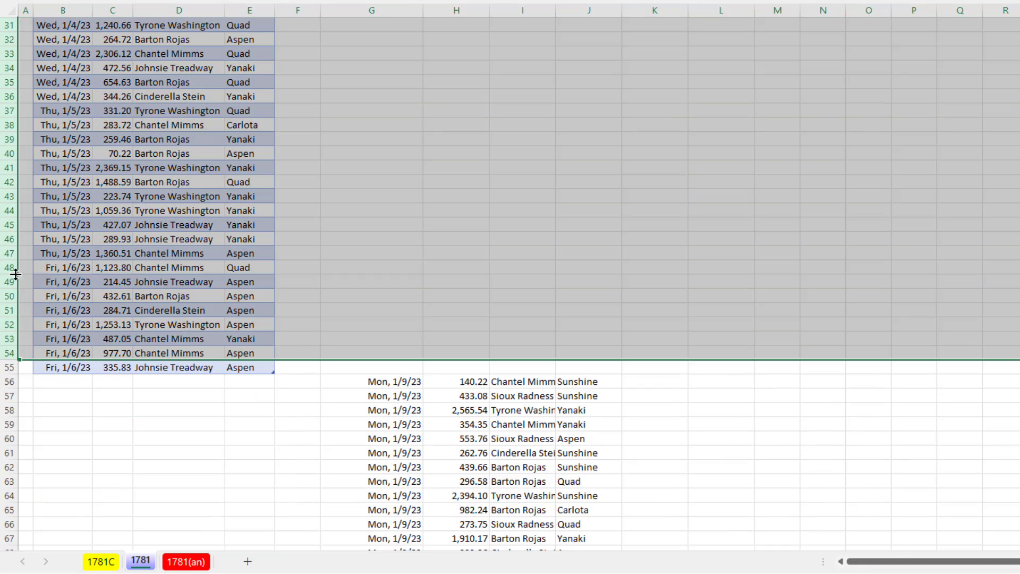
pyautogui.rightClick(10, 234)
pyautogui.click(61, 456)
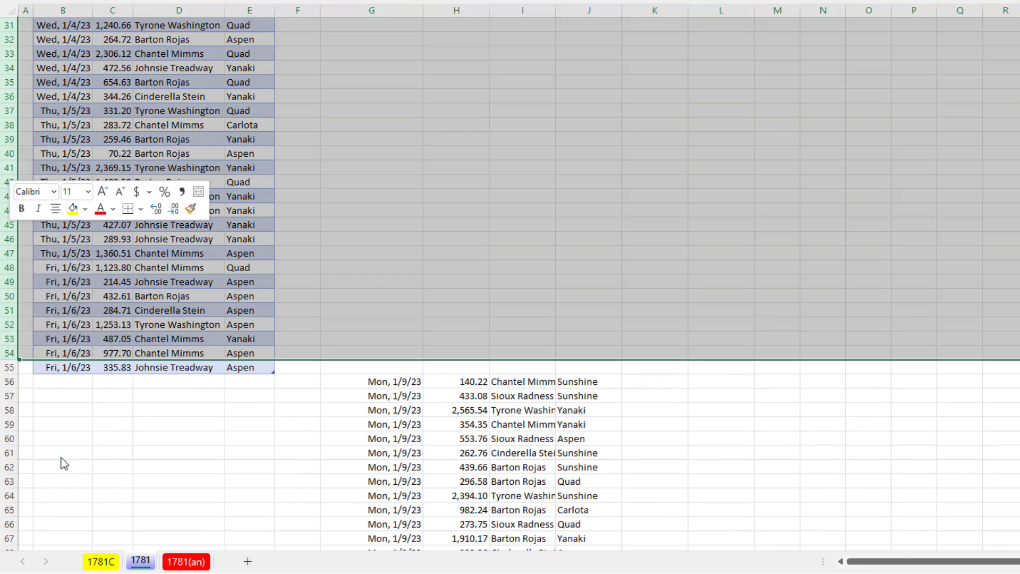
# Step: Copy the Mon, 1/9/23 records in G56:J70 and paste them directly below the fSales table at B56
pyautogui.moveTo(391, 196); pyautogui.dragTo(593, 392)
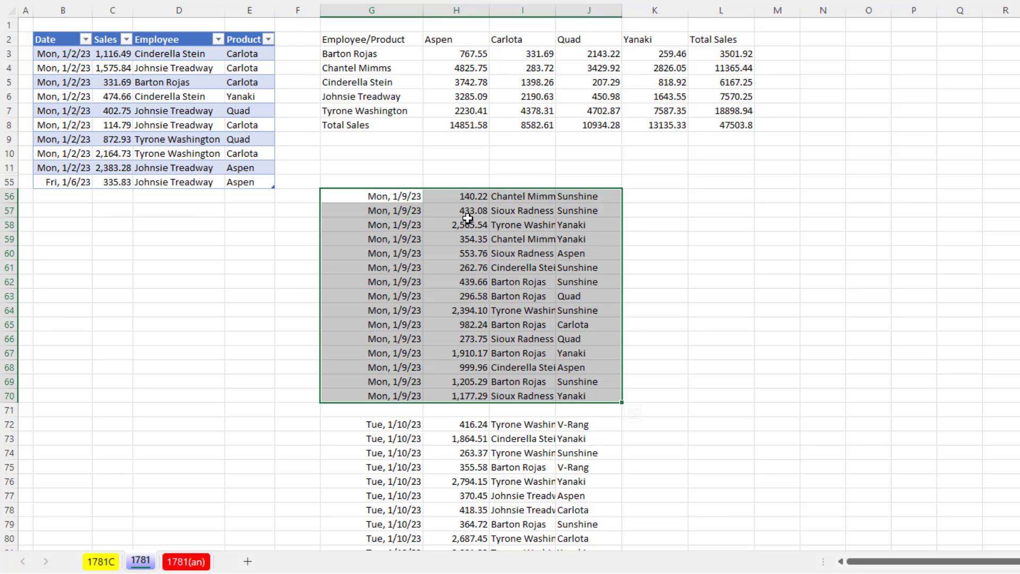
pyautogui.hotkey('ctrl', 'c')
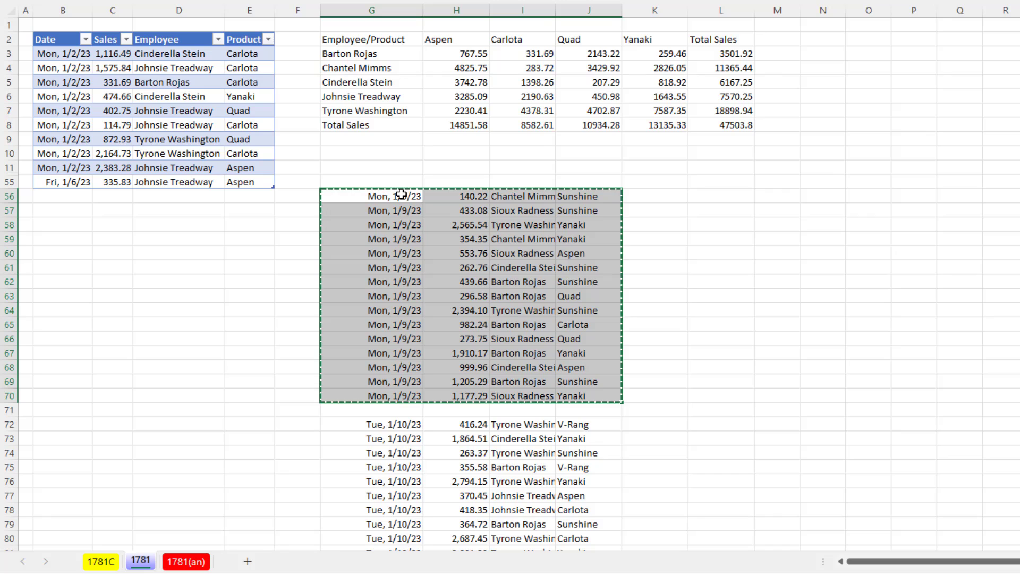
pyautogui.click(58, 196)
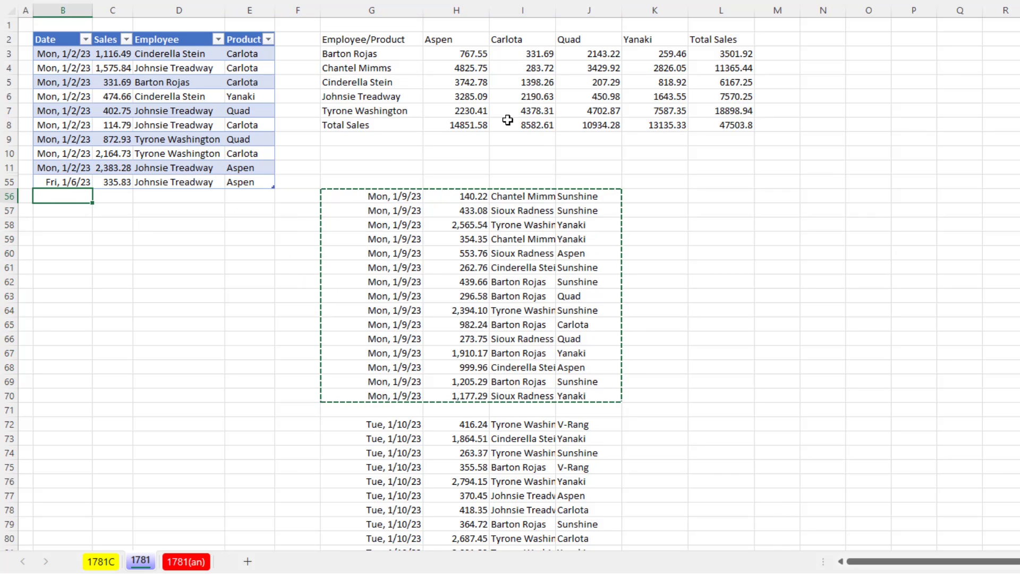
pyautogui.hotkey('ctrl', 'v')
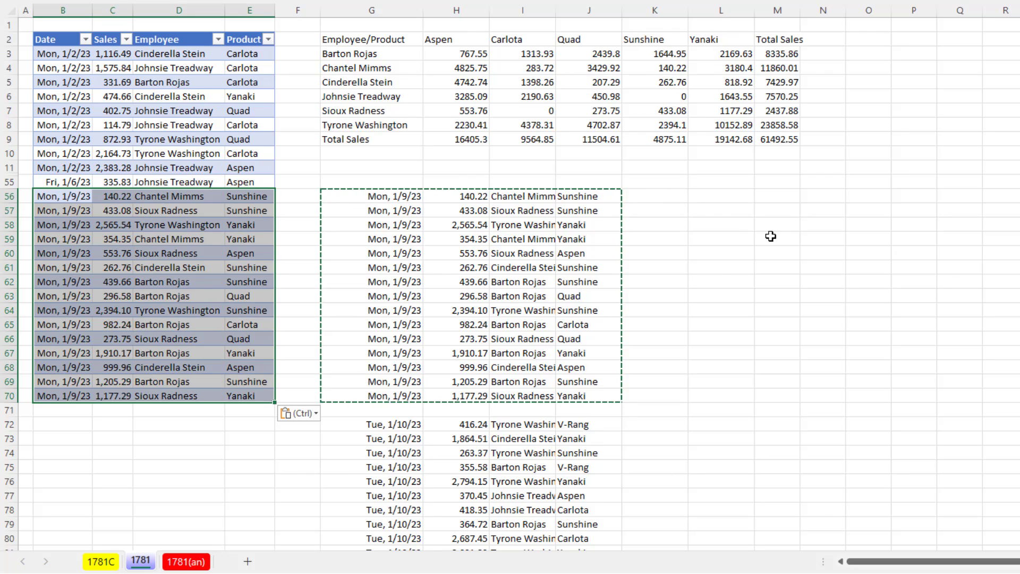
# Step: Copy the whole block of Tue, 1/10/23 records starting at G72 and paste it below the fSales table at B71
pyautogui.click(424, 425)
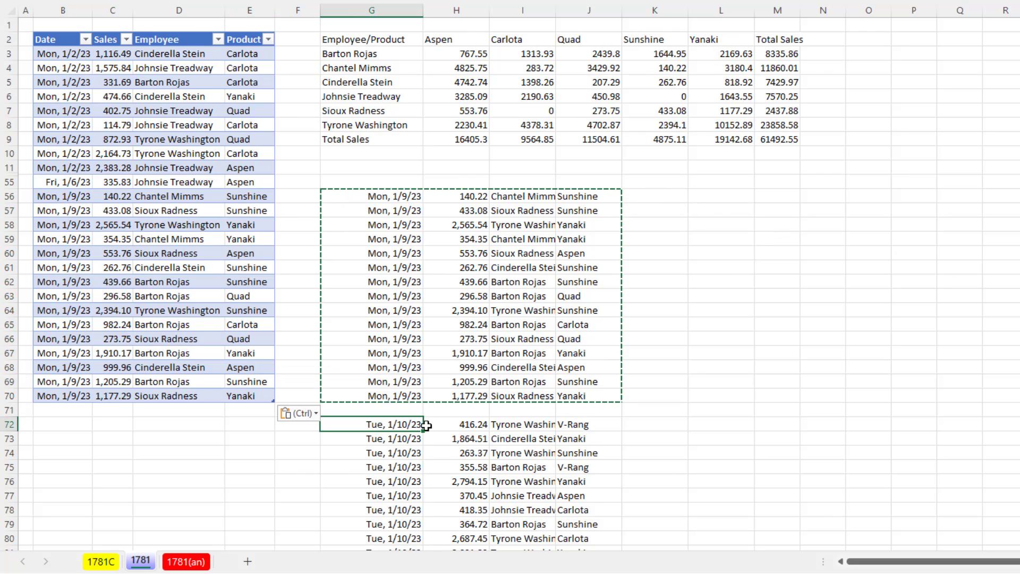
pyautogui.hotkey('ctrl', 'shift', 'Down')
pyautogui.hotkey('ctrl', 'shift', 'Right')
pyautogui.hotkey('ctrl', 'c')
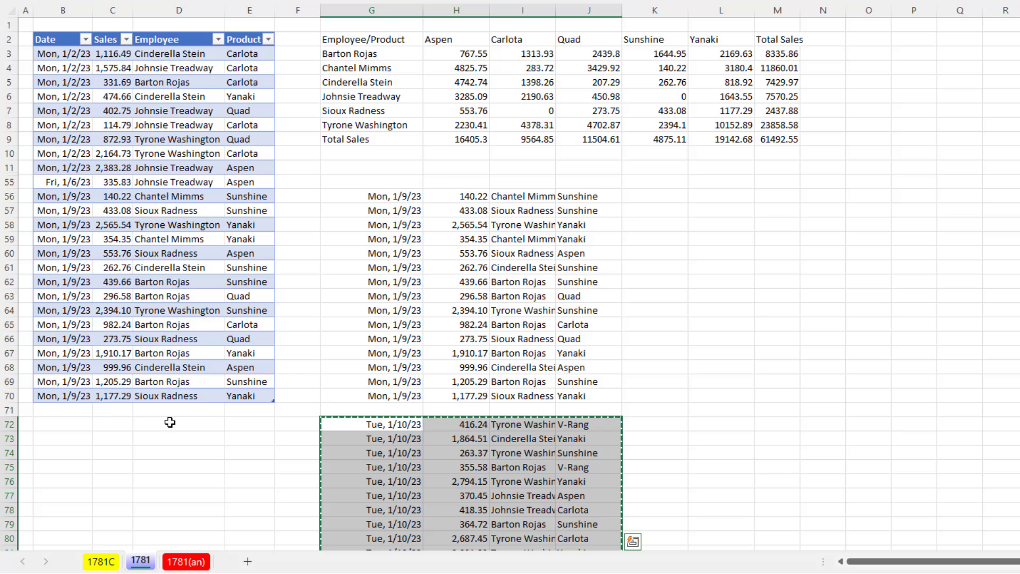
pyautogui.click(74, 412)
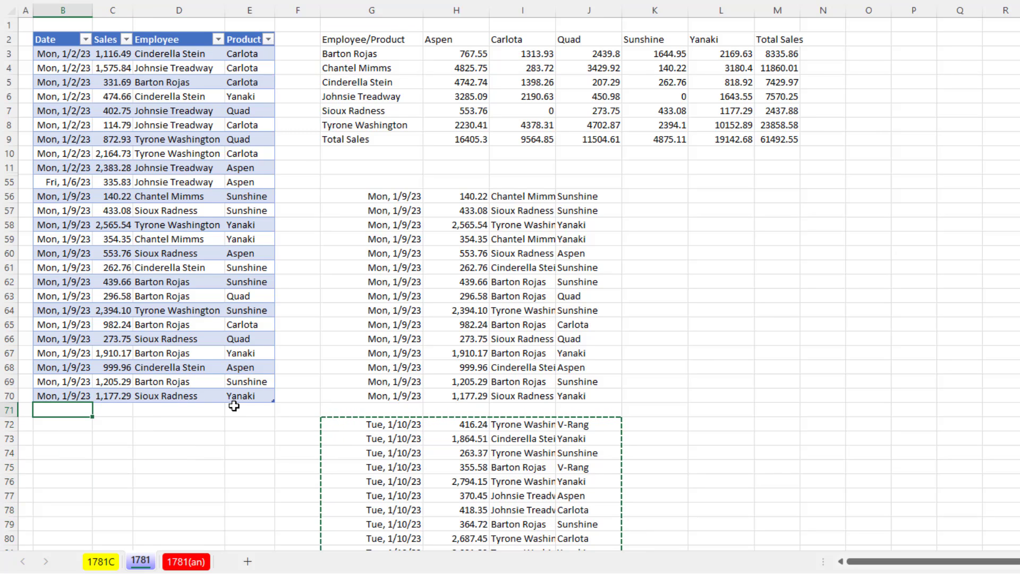
pyautogui.hotkey('ctrl', 'v')
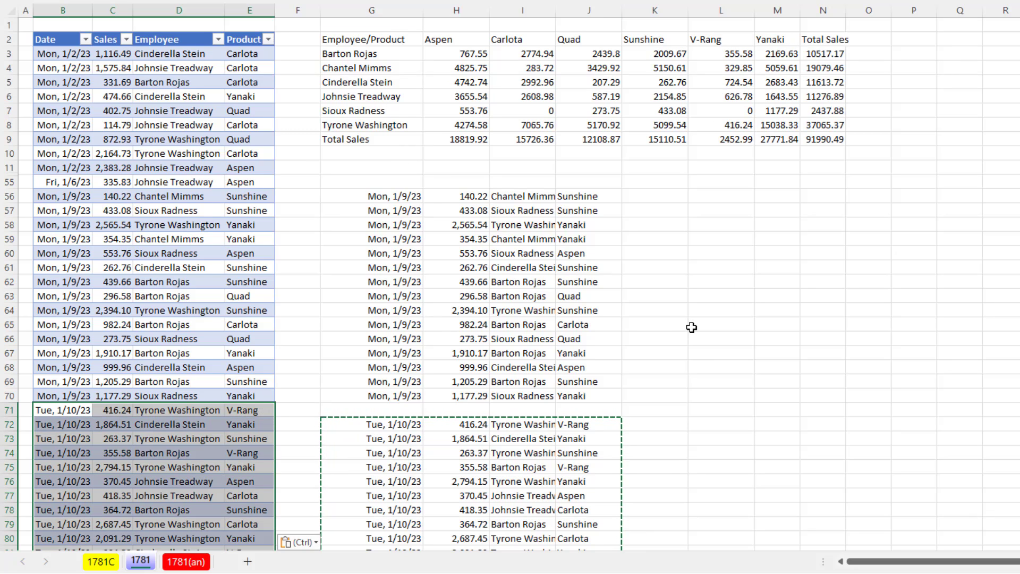
# Step: Undo the pasting of the 1/10/23 and 1/9/23 records into the fSales table
pyautogui.hotkey('ctrl', 'z')
pyautogui.hotkey('ctrl', 'z')
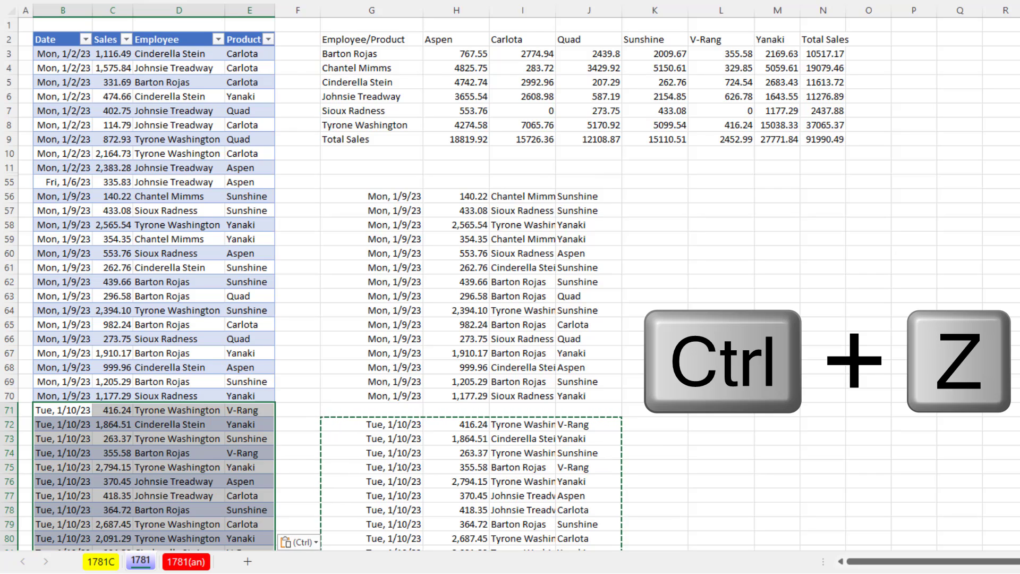
pyautogui.hotkey('ctrl', 'z')
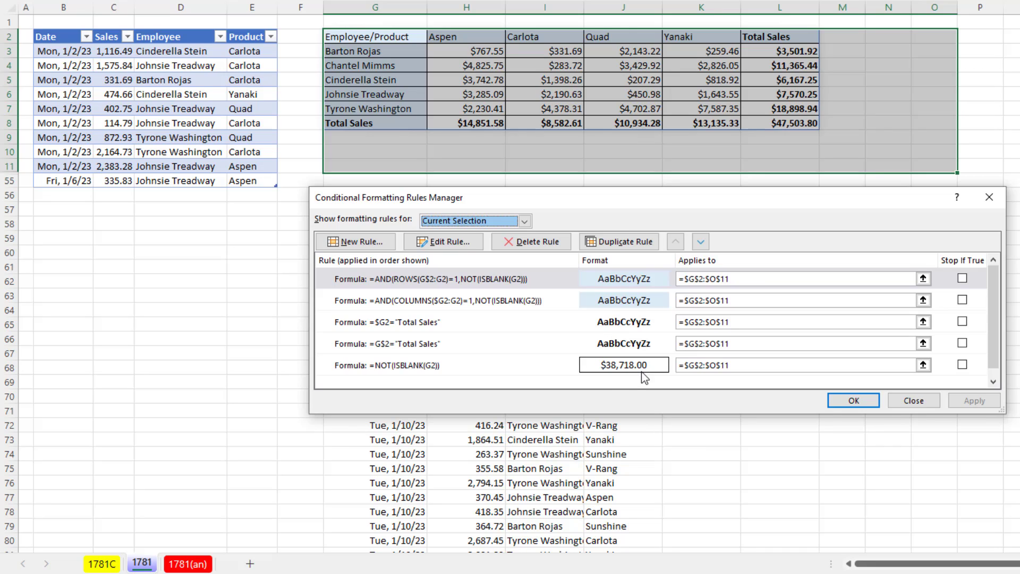
# Step: Accept the conditional formatting rules for the report range G2:O11
pyautogui.click(854, 400)
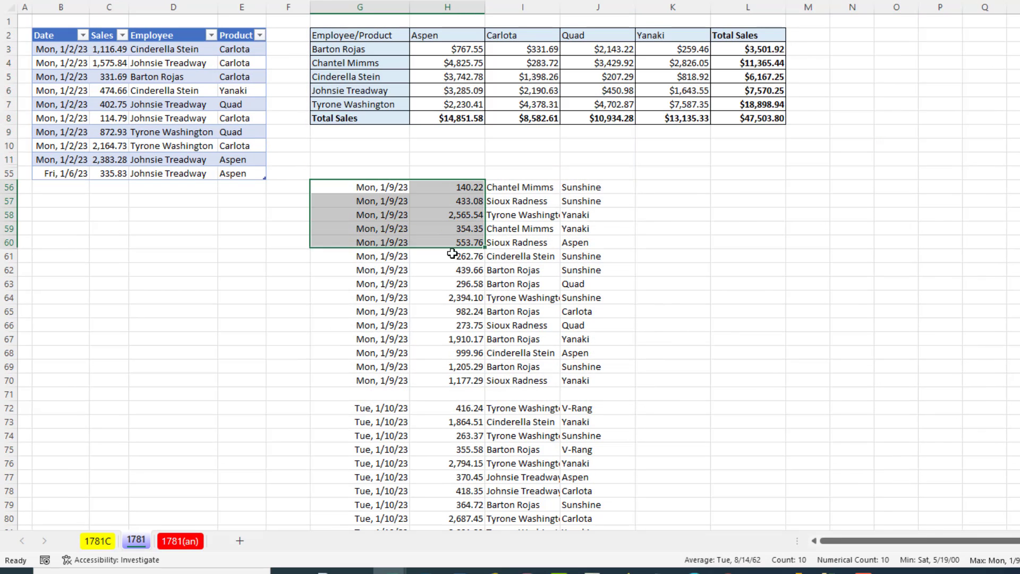
# Step: Append the G56:J70 records to the fSales table at B56 and widen column M to fit the Total Sales values
pyautogui.moveTo(452, 254); pyautogui.dragTo(582, 376)
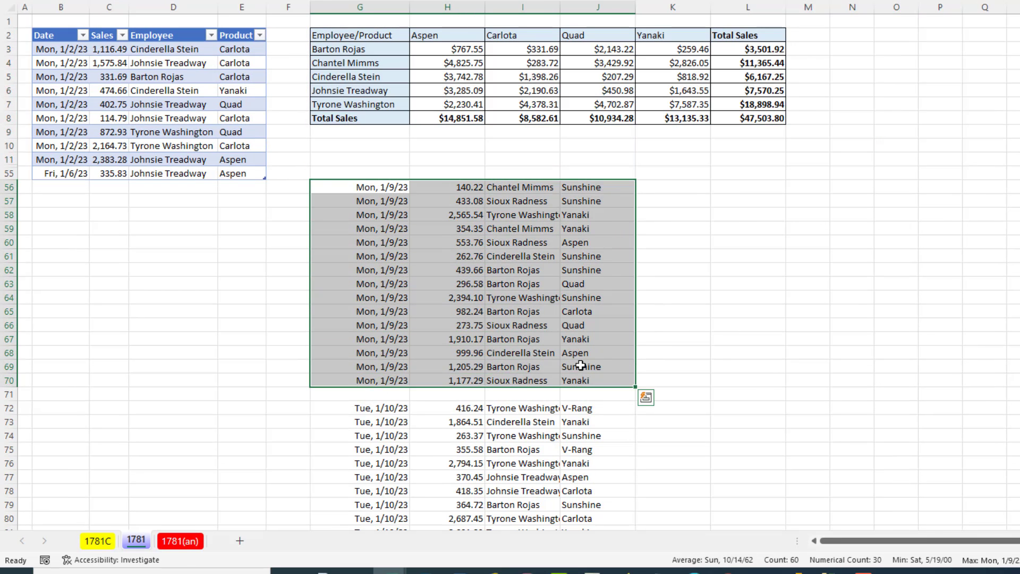
pyautogui.hotkey('ctrl', 'c')
pyautogui.click(62, 185)
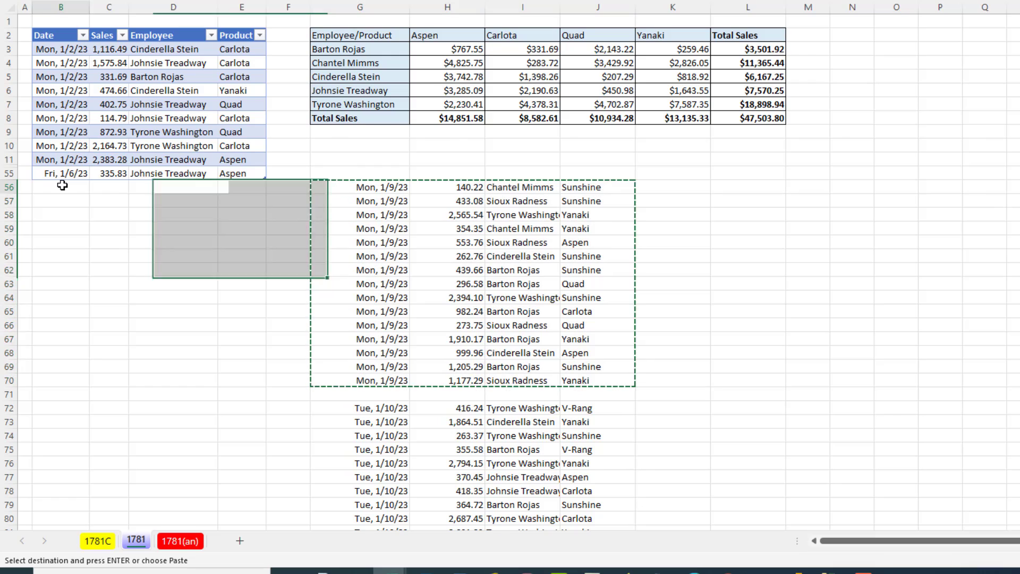
pyautogui.hotkey('ctrl', 'v')
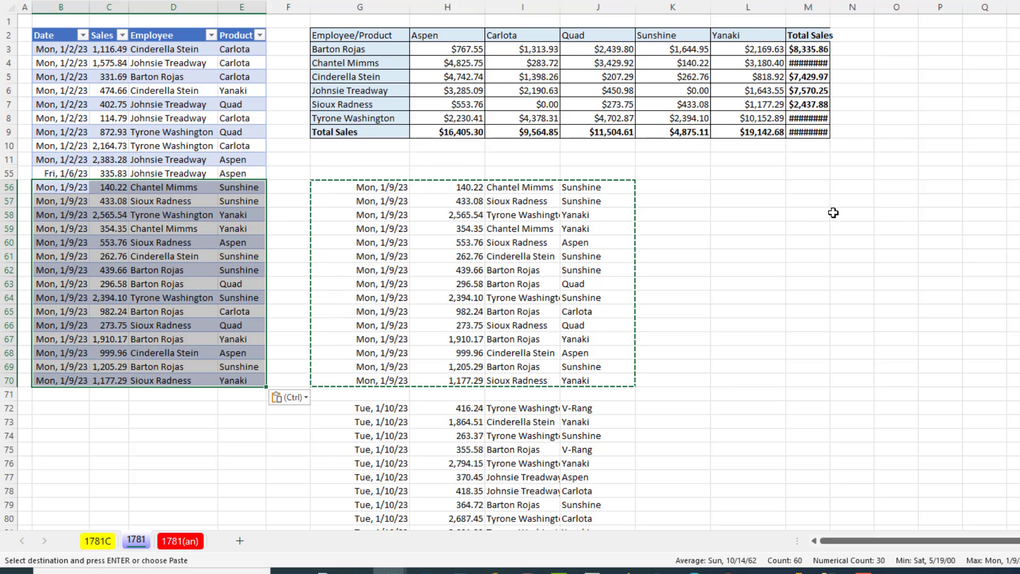
pyautogui.moveTo(813, 7); pyautogui.dragTo(853, 7)
# Step: Append the Tue, 1/10/23 records from the block starting at G72 to the fSales table at B71
pyautogui.hotkey('ctrl', 'c')
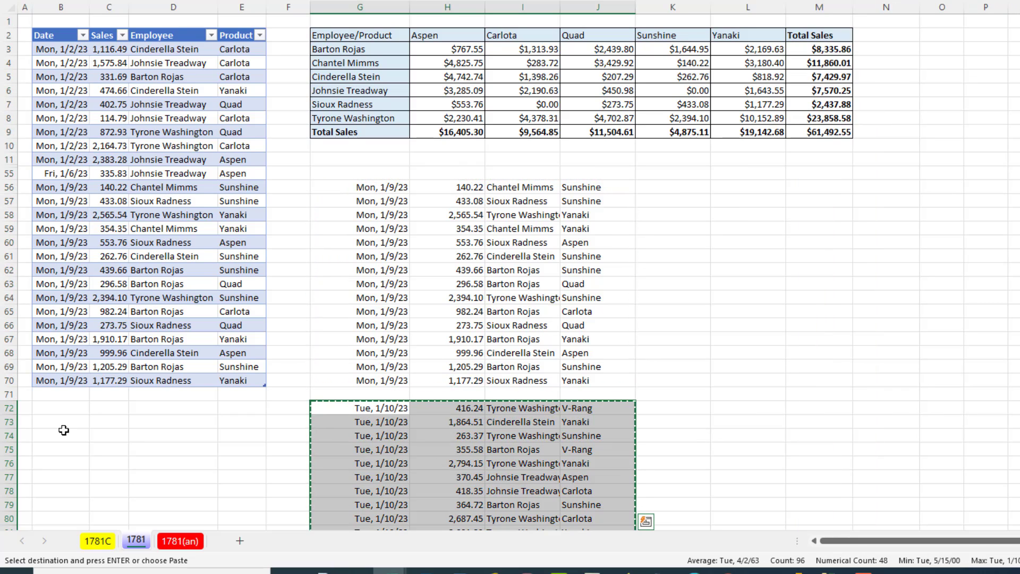
pyautogui.click(48, 393)
pyautogui.hotkey('ctrl', 'v')
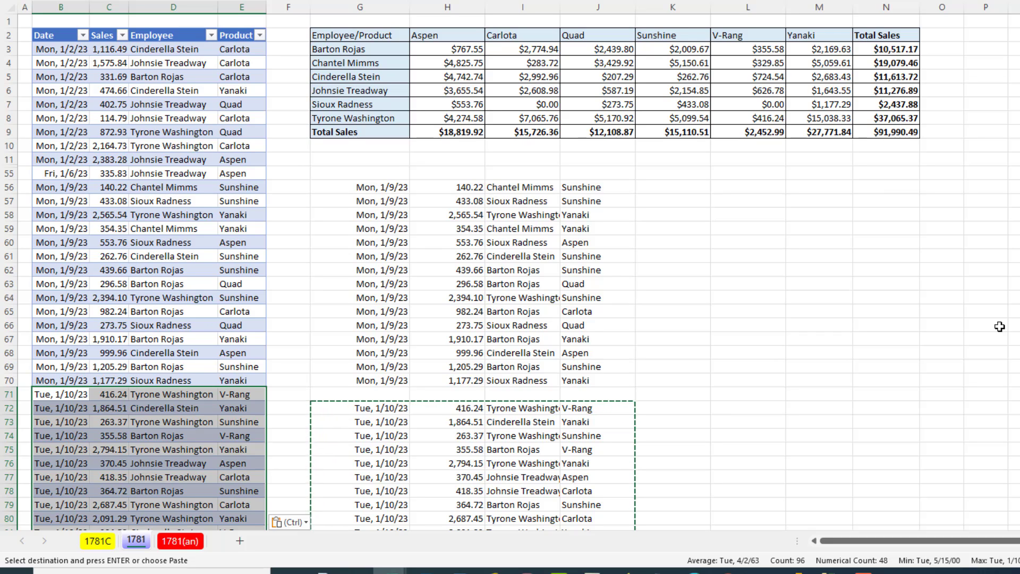
# Step: Undo the appended records and open the LET formula in G2 to review its full text
pyautogui.hotkey('ctrl', '-')
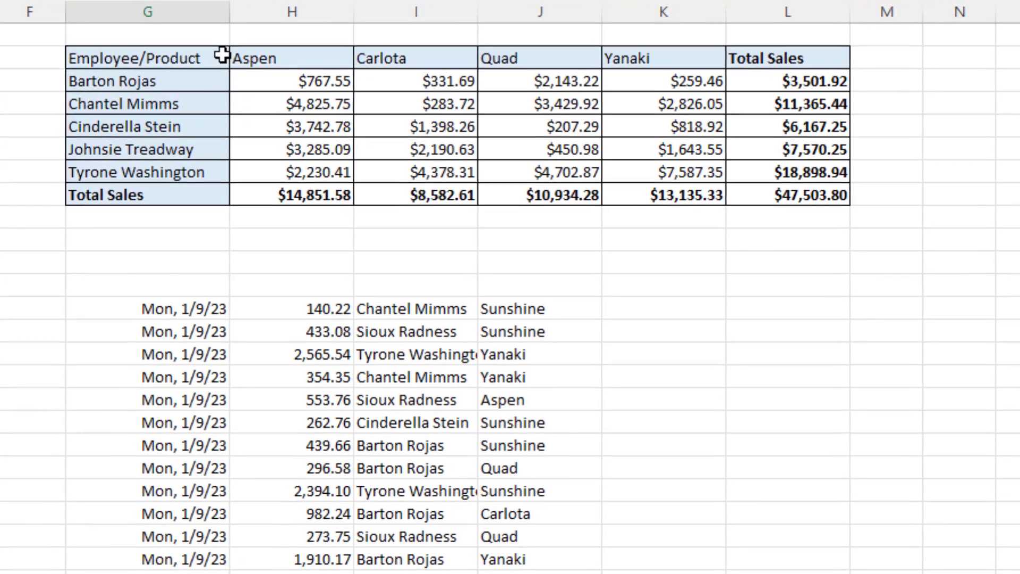
pyautogui.doubleClick(330, 45)
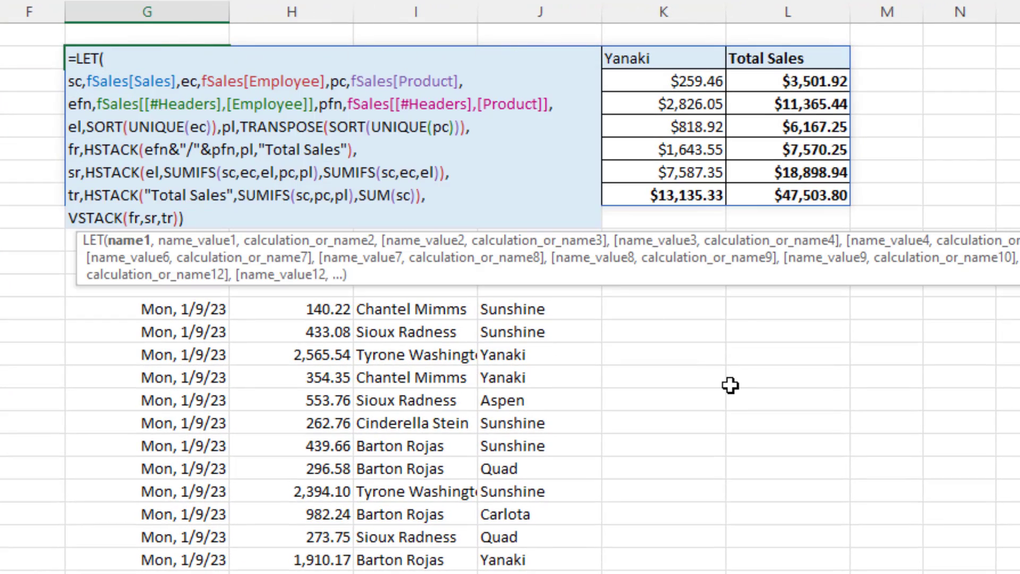